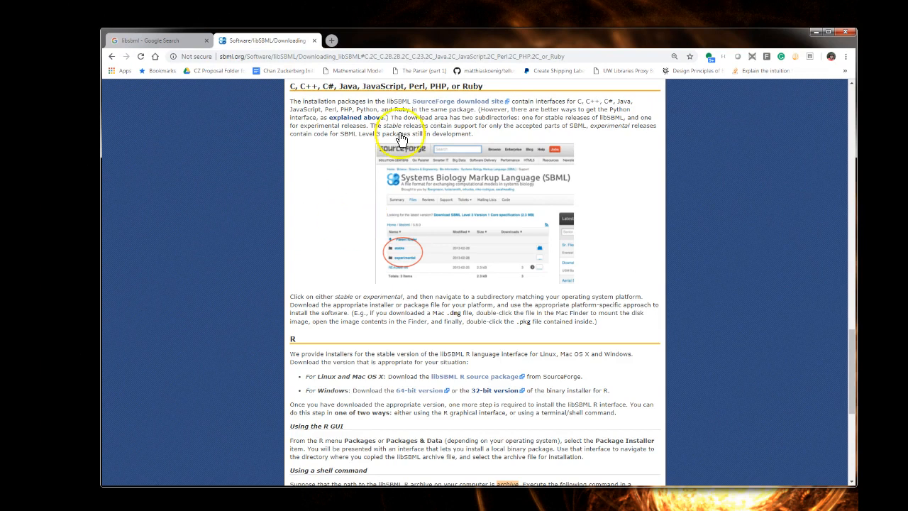
Open the libSBML 5.17.0 stable folder from the SourceForge download site and download libSBML-5.17.0-core-src.zip.
left_click(436, 118)
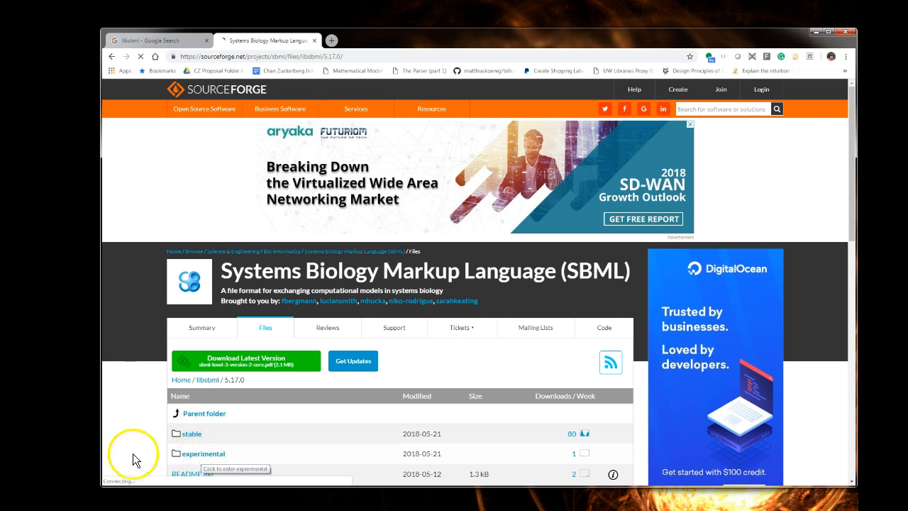
left_click(192, 434)
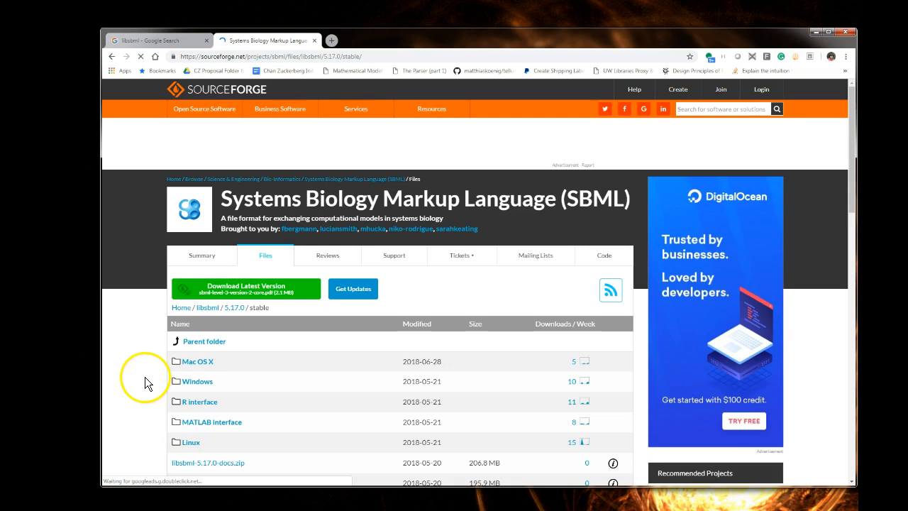
scroll(144, 376, "down", 3)
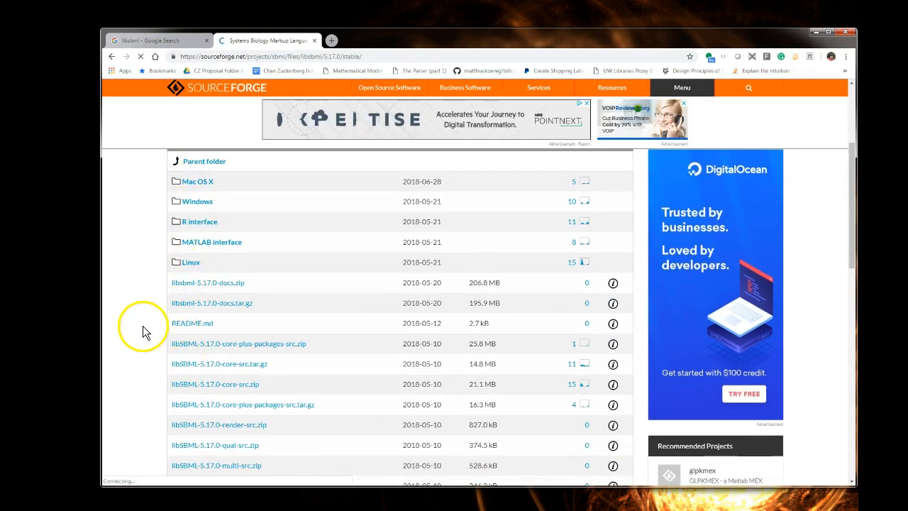
scroll(142, 328, "down", 2)
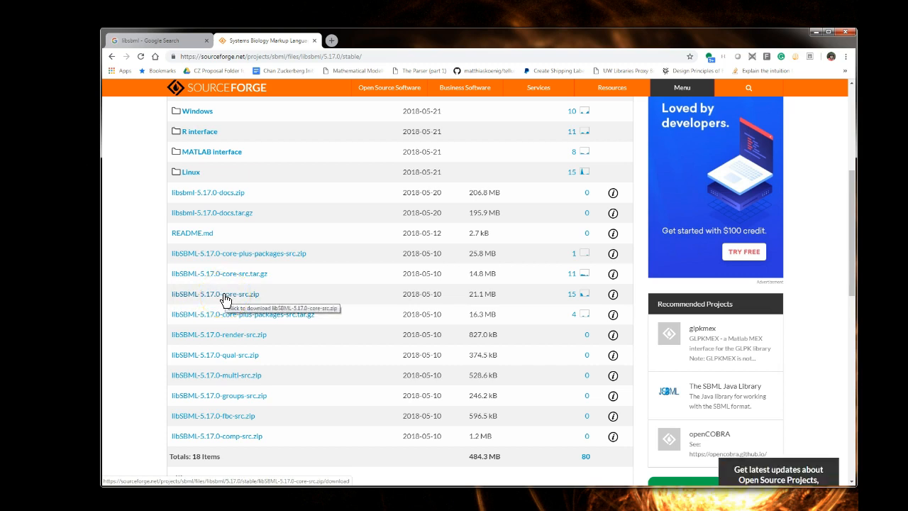
left_click(258, 297)
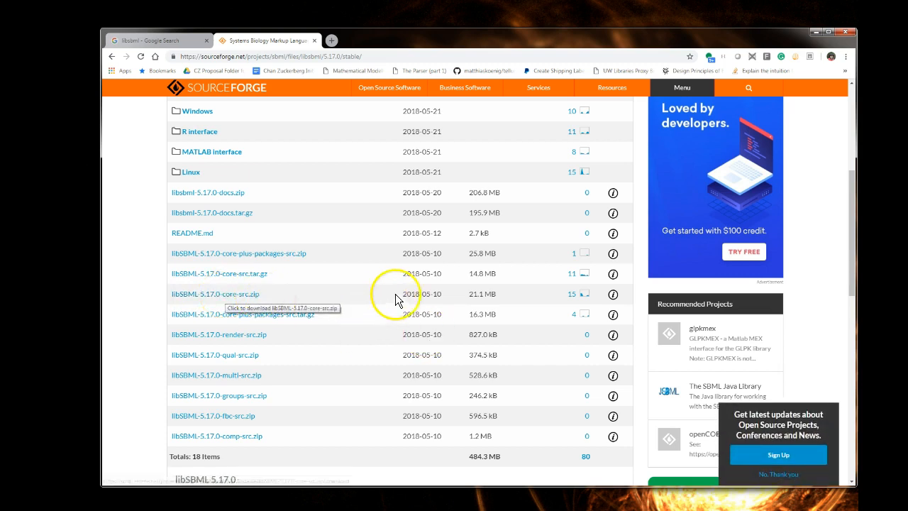
left_click(225, 300)
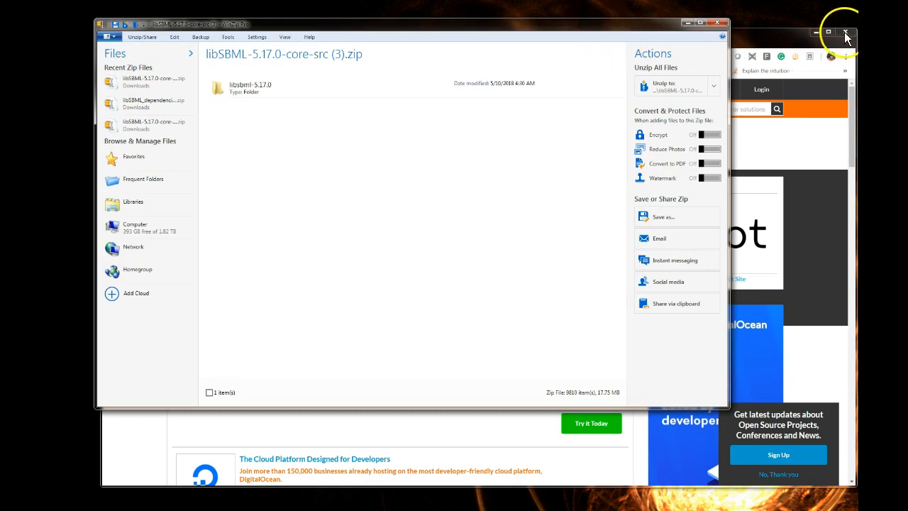
Extract the libsbml-5.17.0 folder from the downloaded archive in WinZip into the CompileLibSBML folder.
left_click(828, 49)
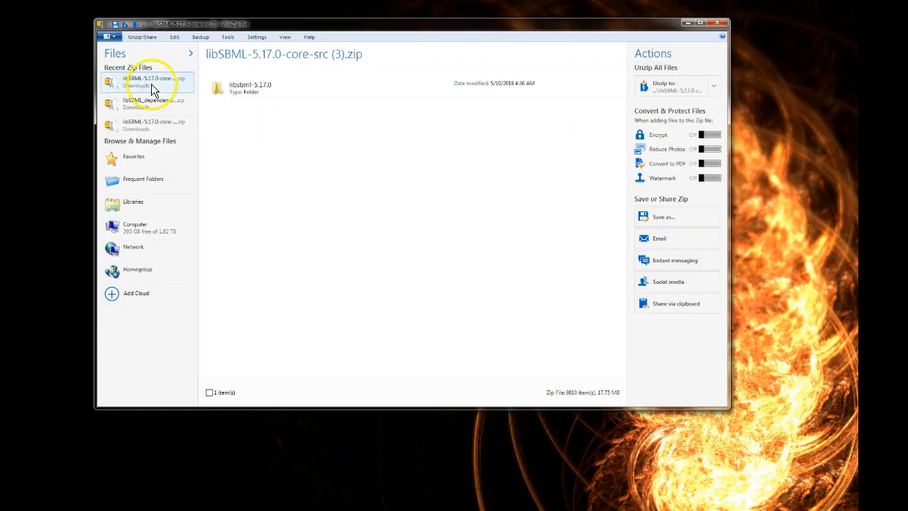
left_click_drag(270, 24, 303, 47)
left_click(260, 108)
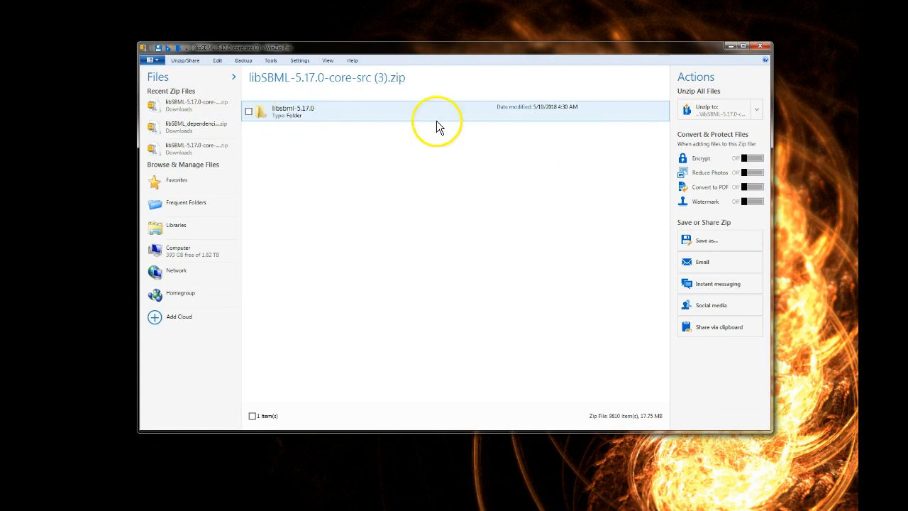
left_click_drag(578, 264, 340, 214)
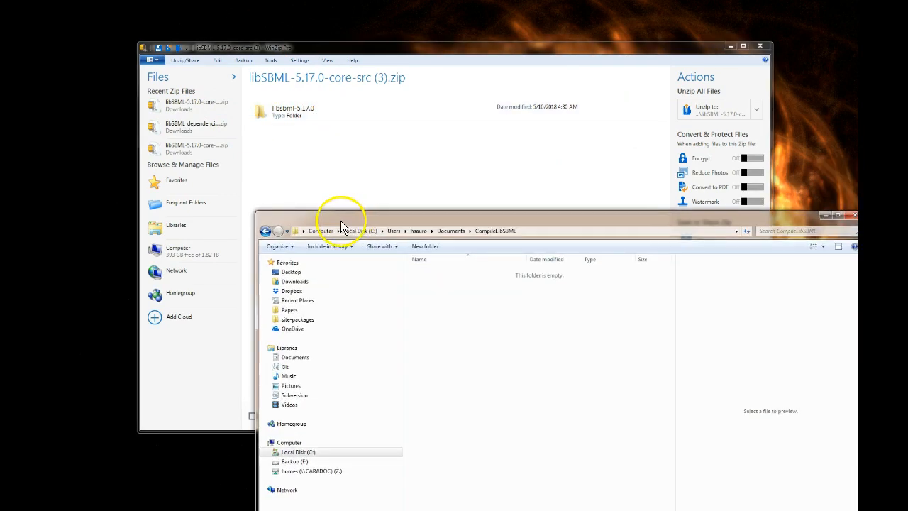
left_click(276, 109)
left_click_drag(274, 111, 521, 497)
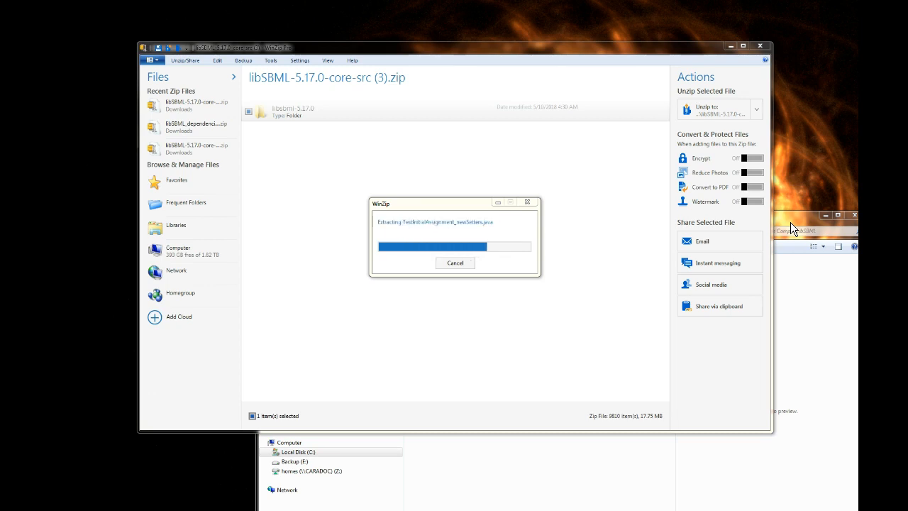
Close WinZip and move the CompileLibSBML folder window into full view.
left_click(790, 216)
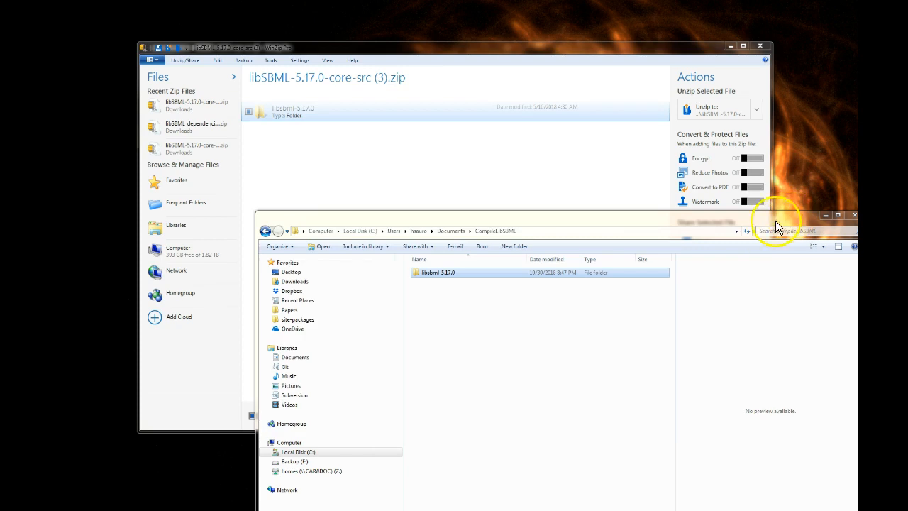
left_click(758, 47)
left_click_drag(655, 217, 576, 79)
left_click(497, 213)
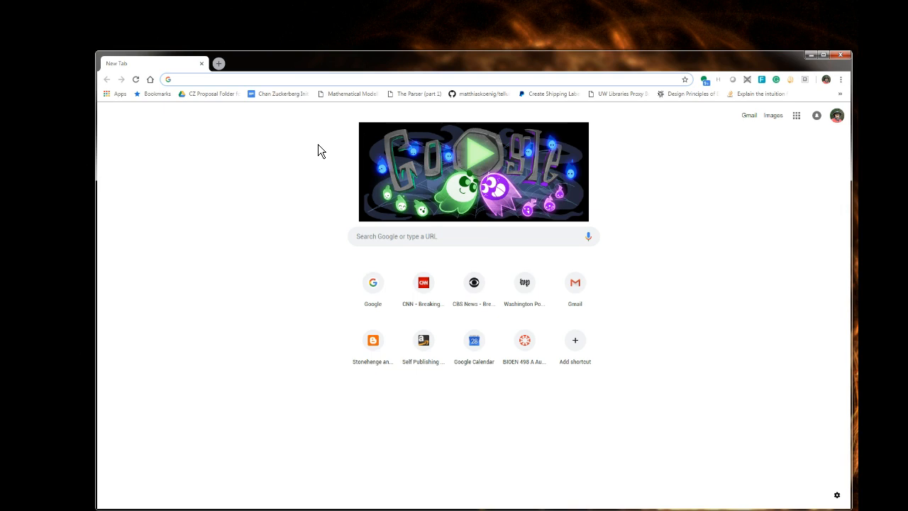
Search Google in the browser for "libsbml dependencies".
type("libsbml d")
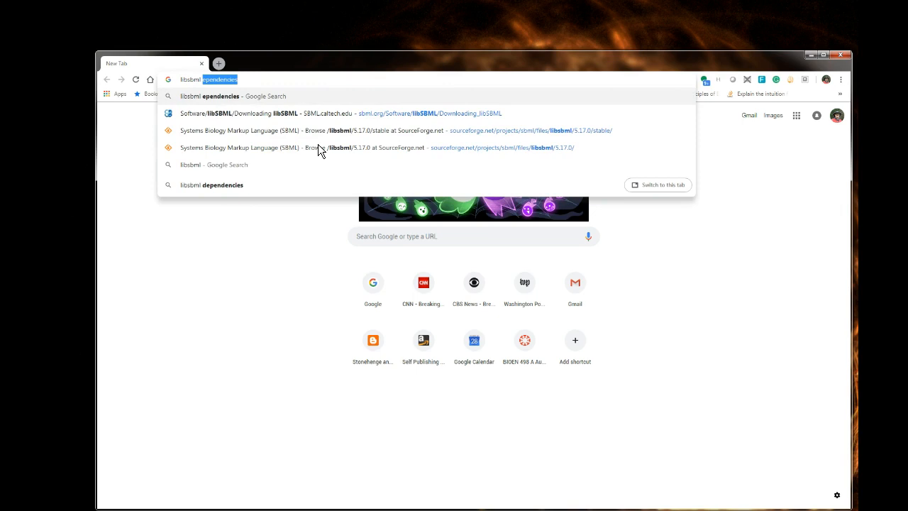
key("BackSpace")
key("BackSpace")
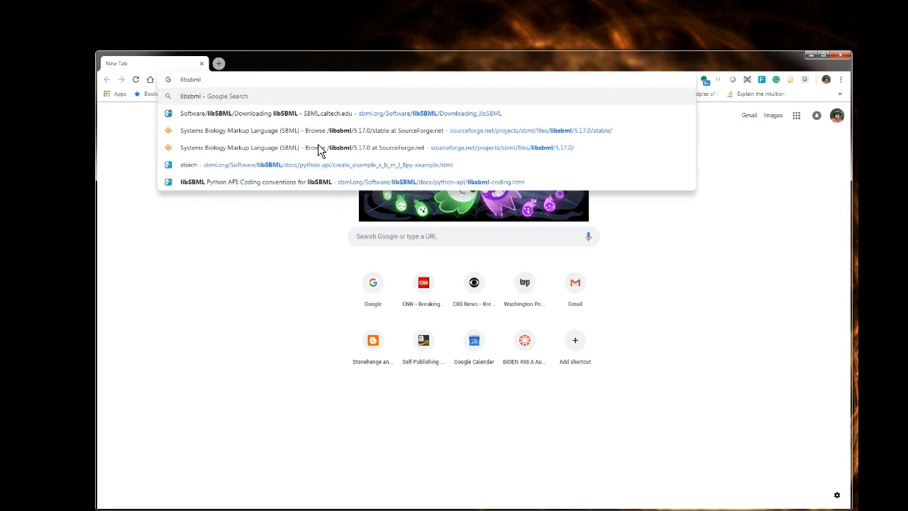
type("depende")
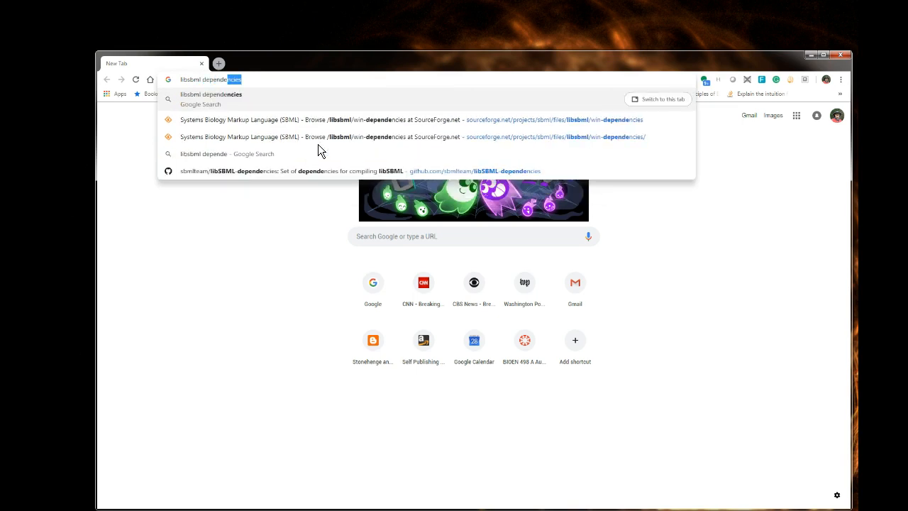
key("Return")
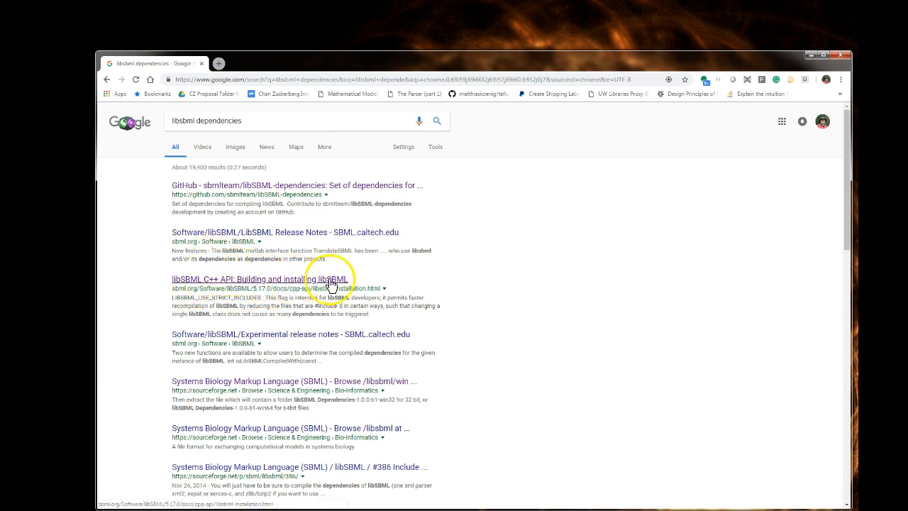
Open the "Building and installing libSBML" guide and go to section 2.1, Configuring using CMake.
left_click(259, 280)
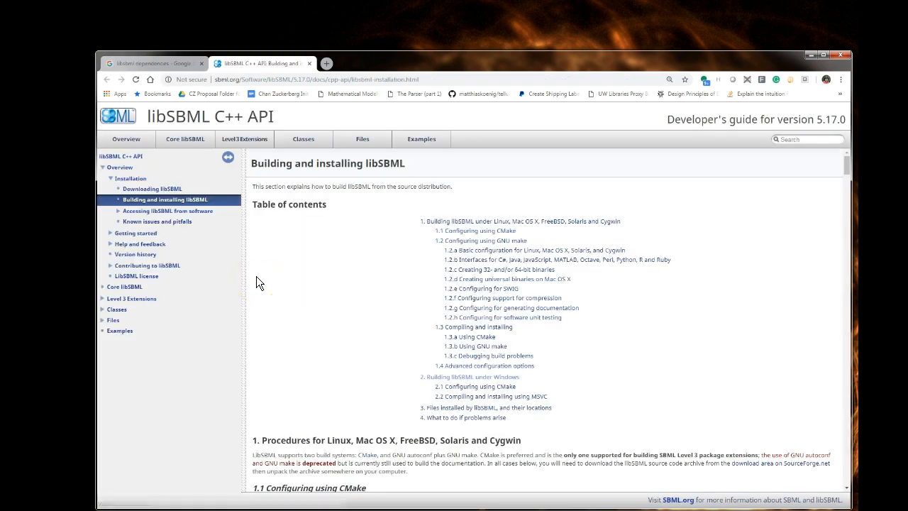
left_click_drag(431, 59, 411, 32)
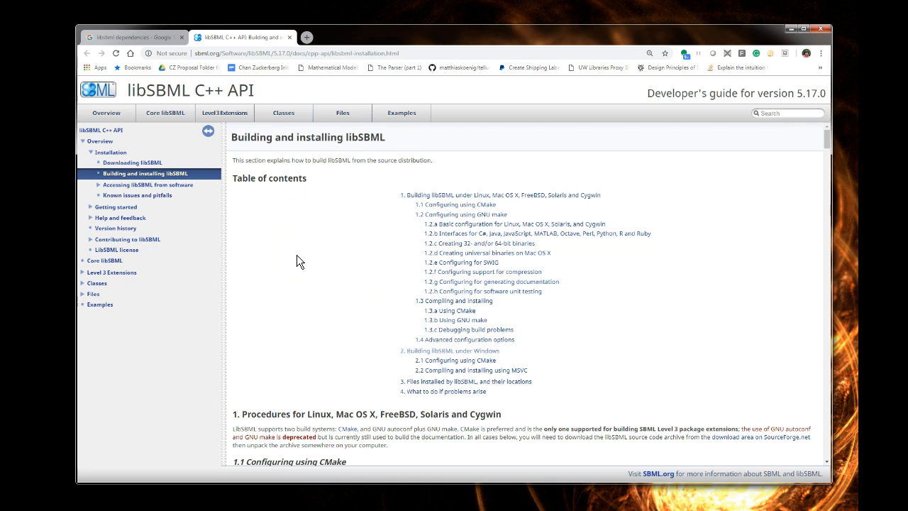
key("ctrl+f")
type("2.")
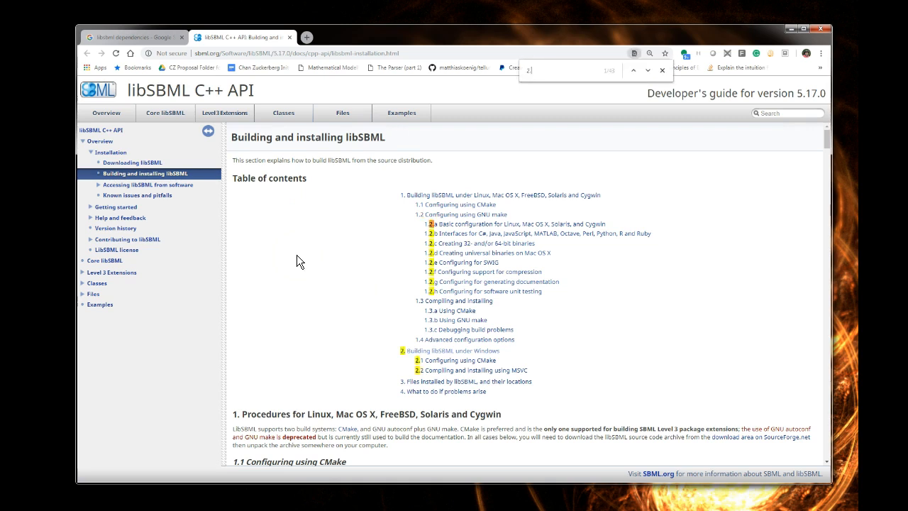
type("1")
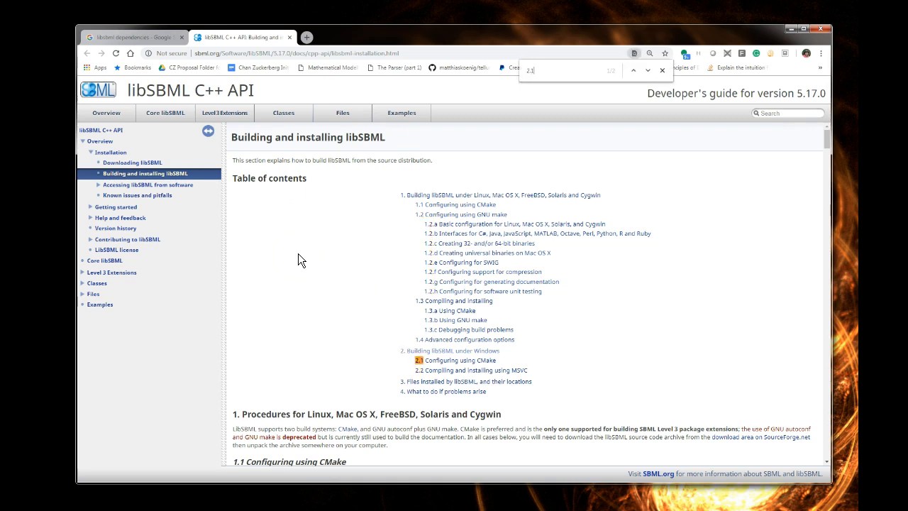
left_click(462, 367)
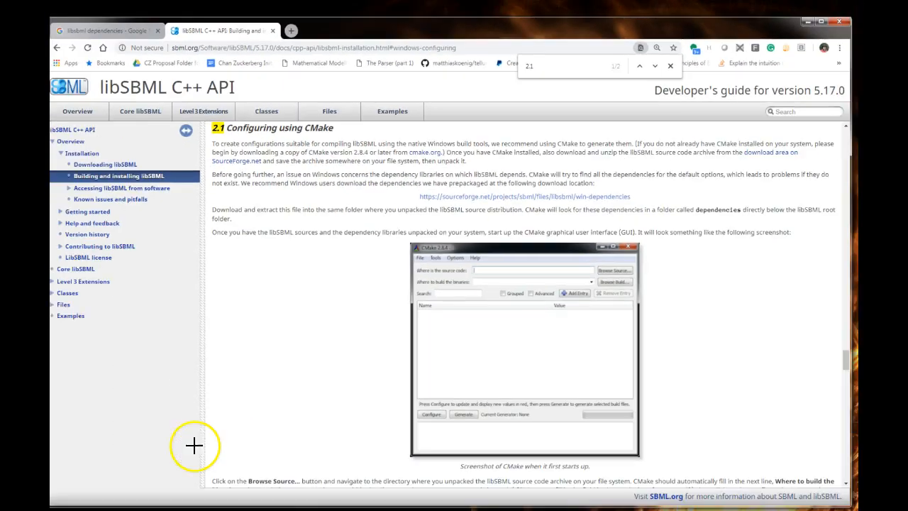
Open the linked SourceForge win-dependencies page and show its list of archives.
left_click(428, 238)
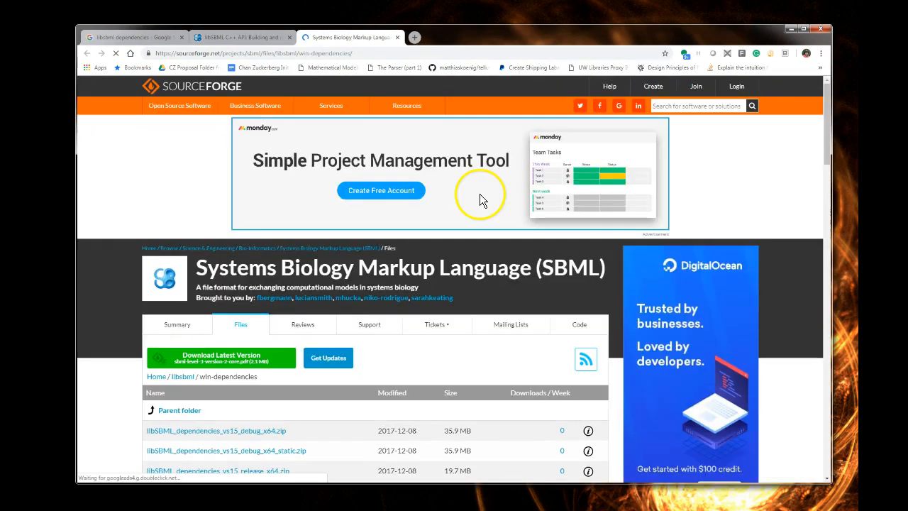
scroll(121, 395, "down", 3)
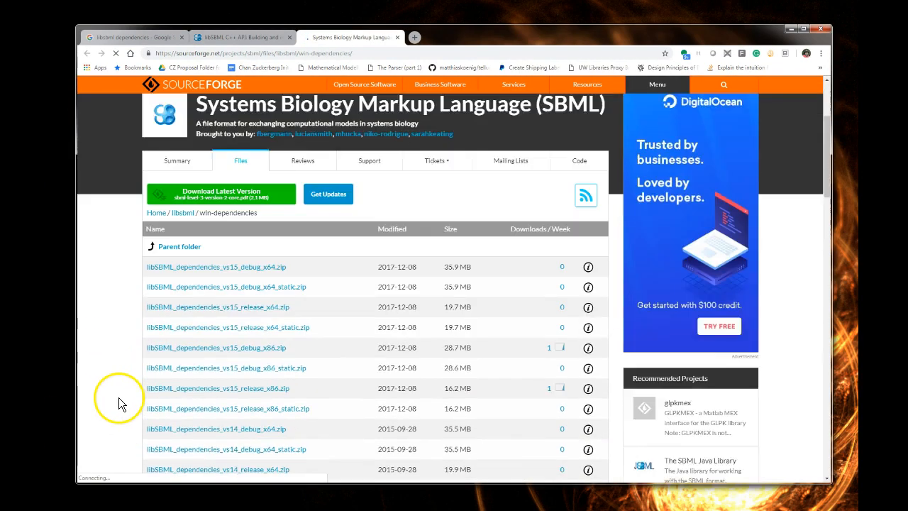
scroll(119, 397, "down", 2)
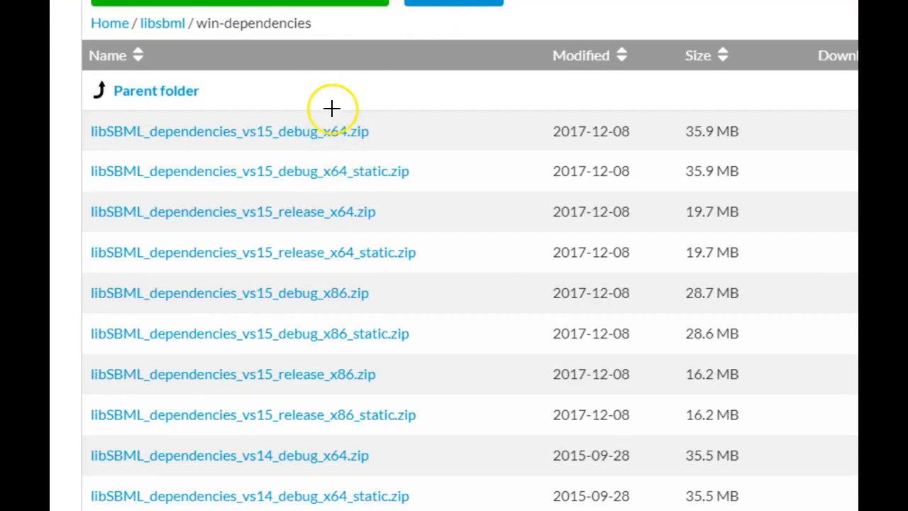
Circle the x64, x86, release, debug and vs15 parts of the dependency archive names.
left_click(330, 118)
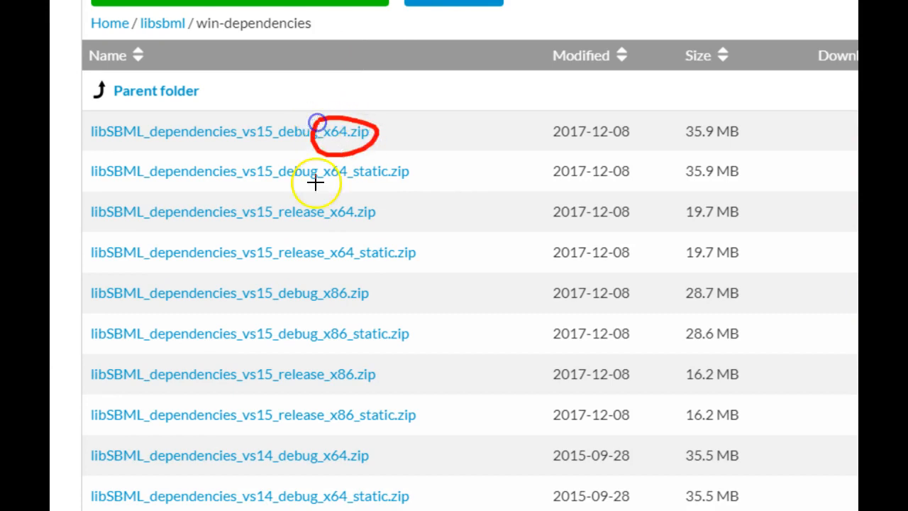
left_click_drag(318, 281, 347, 279)
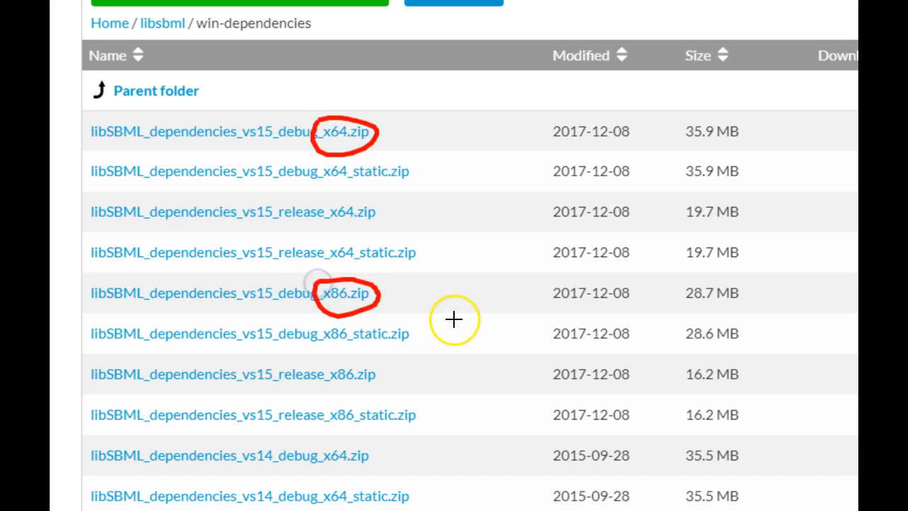
left_click_drag(274, 202, 273, 202)
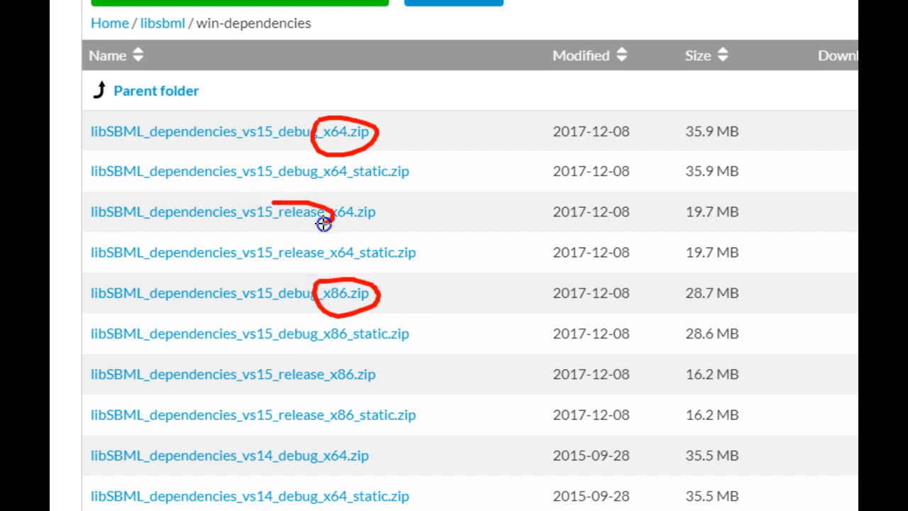
left_click_drag(324, 223, 270, 200)
mouse_move(272, 163)
left_mouse_down()
mouse_move(318, 162)
mouse_move(273, 175)
left_mouse_up()
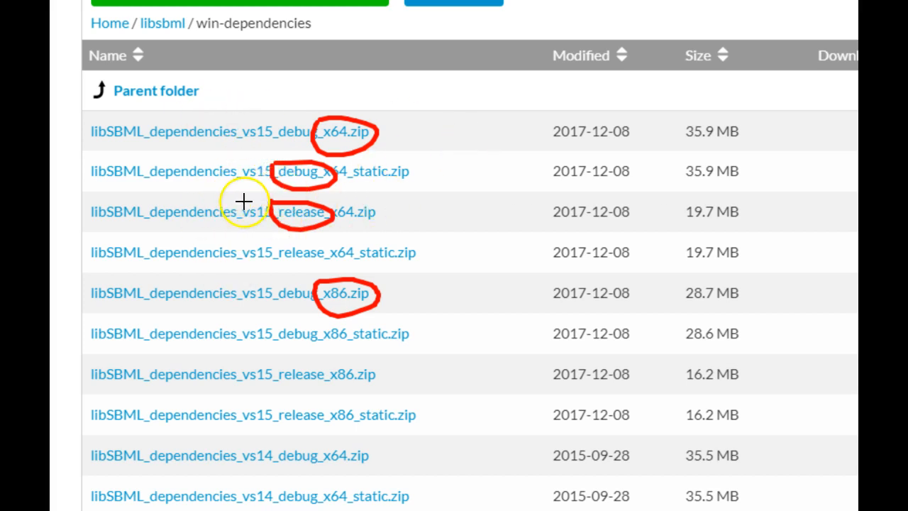
mouse_move(232, 124)
left_mouse_down()
mouse_move(265, 117)
mouse_move(239, 146)
mouse_move(231, 125)
left_mouse_up()
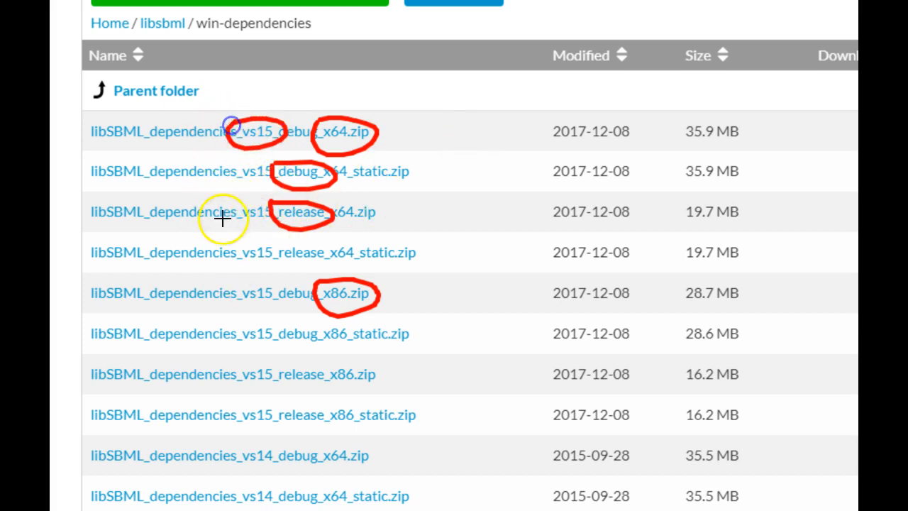
left_click_drag(255, 268, 230, 248)
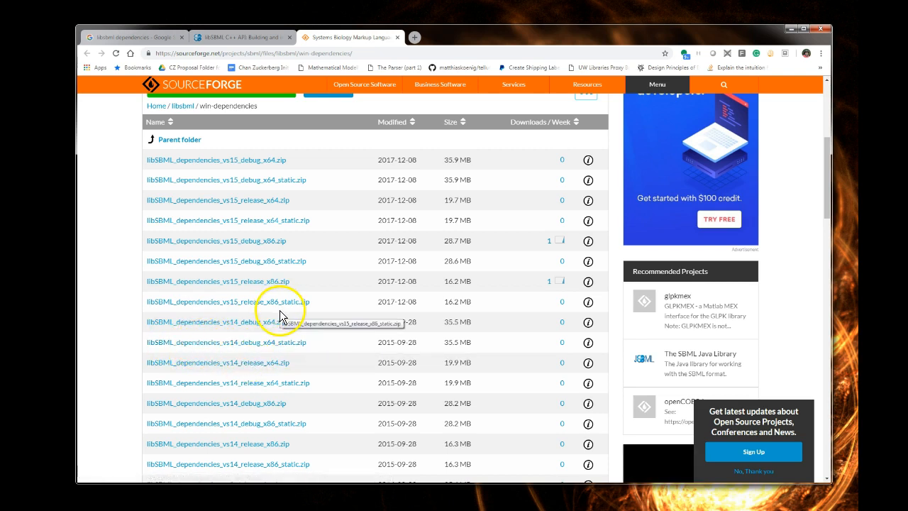
Locate the vs12 libSBML dependency archives further down the file list.
scroll(278, 315, "down", 3)
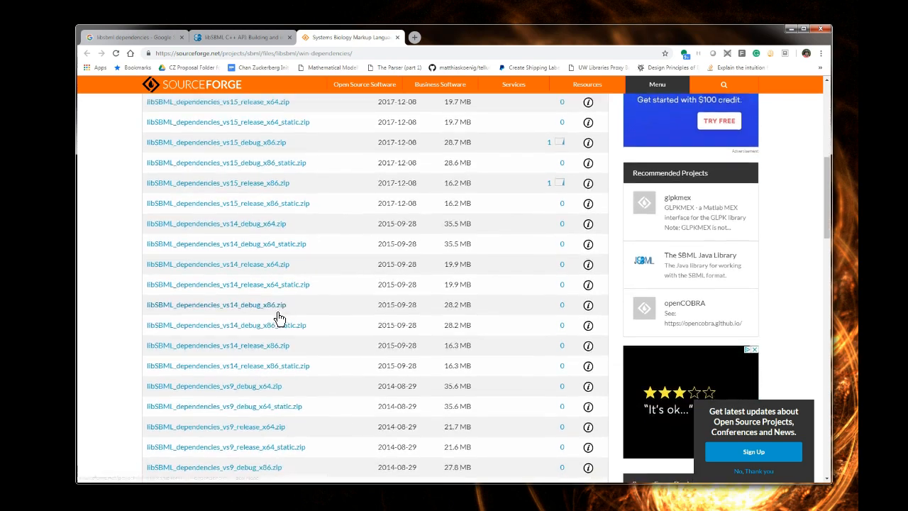
scroll(278, 319, "down", 2)
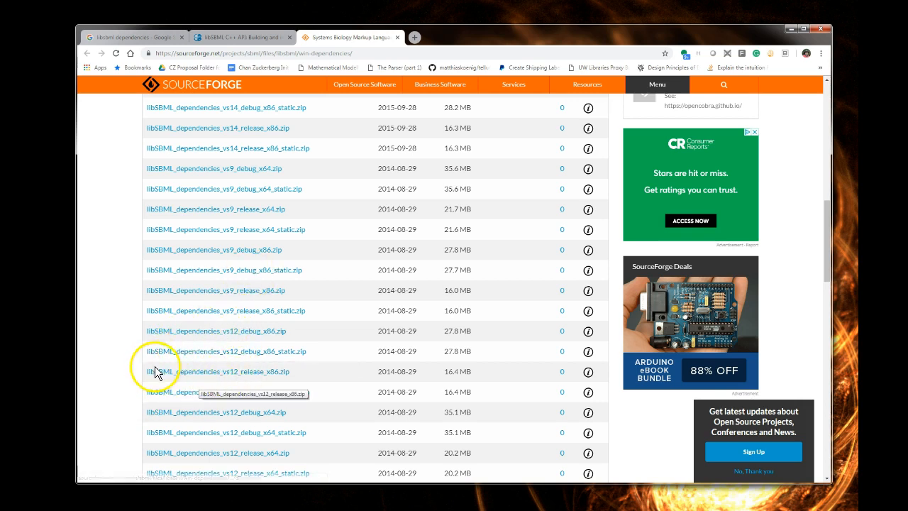
scroll(186, 374, "up", 5)
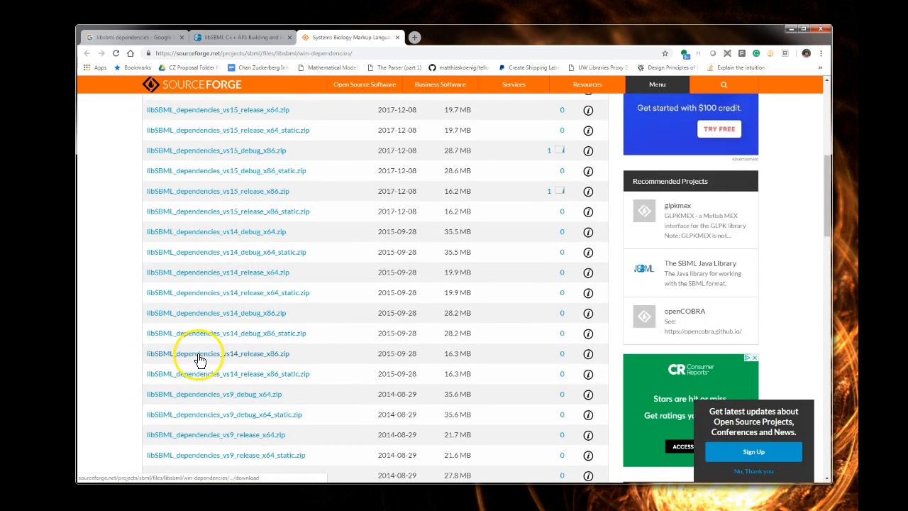
scroll(237, 234, "down", 3)
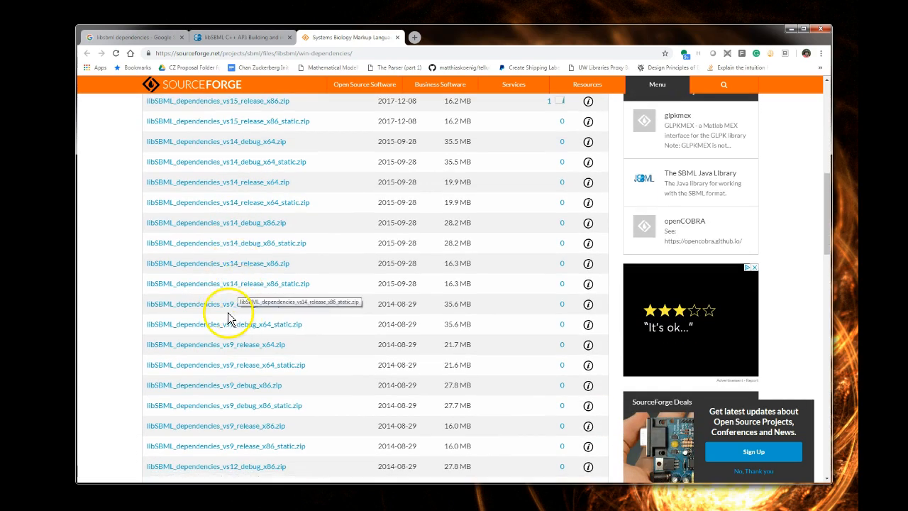
scroll(233, 325, "down", 4)
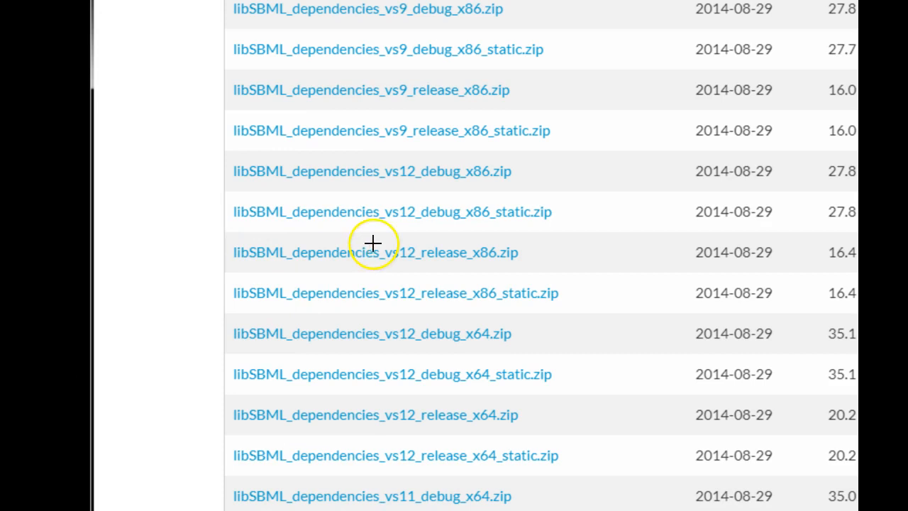
Circle the vs12, release and x86 parts of the libSBML_dependencies_vs12_release_x86.zip name and download that archive.
left_click_drag(229, 231, 255, 237)
left_click_drag(424, 251, 374, 238)
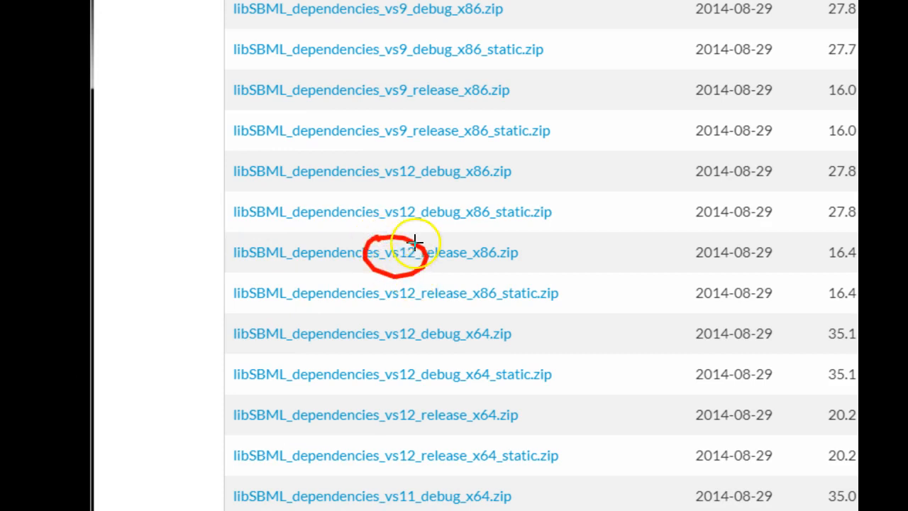
mouse_move(416, 236)
left_mouse_down()
mouse_move(476, 263)
mouse_move(456, 260)
mouse_move(464, 233)
mouse_move(519, 259)
mouse_move(459, 234)
left_mouse_up()
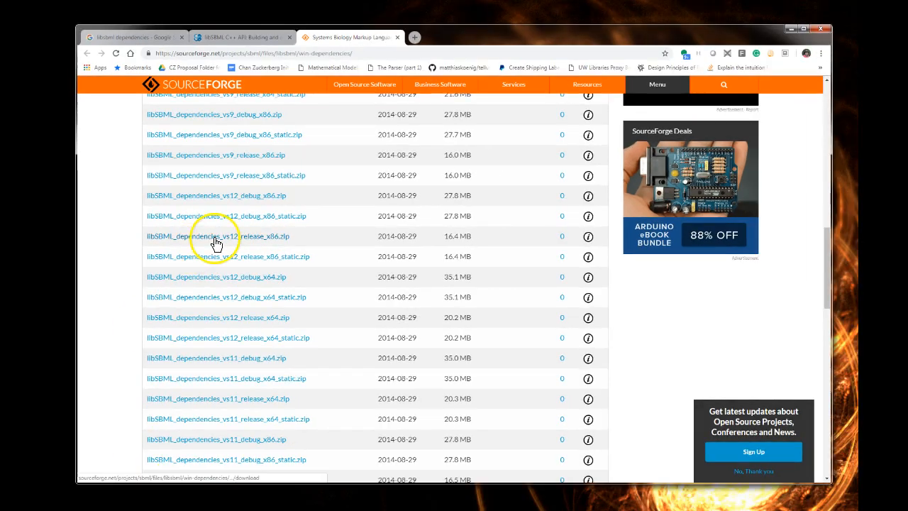
left_click(217, 242)
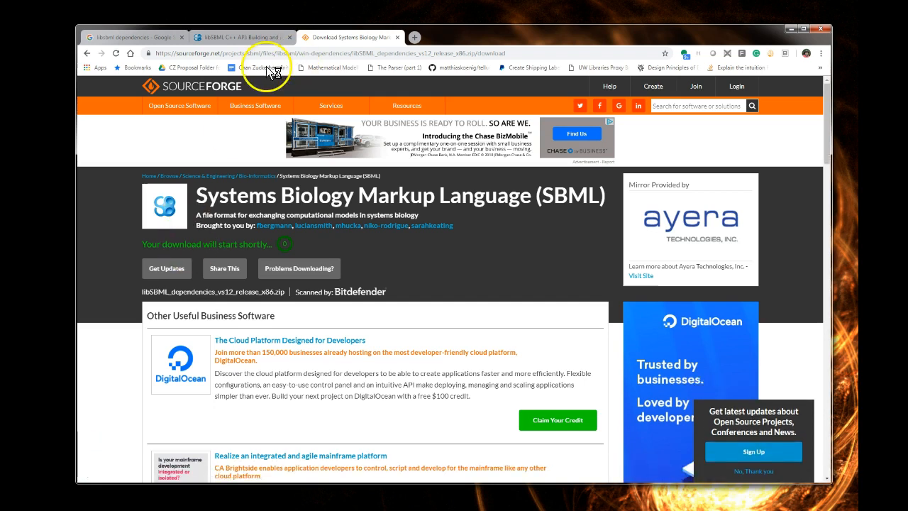
left_click(820, 31)
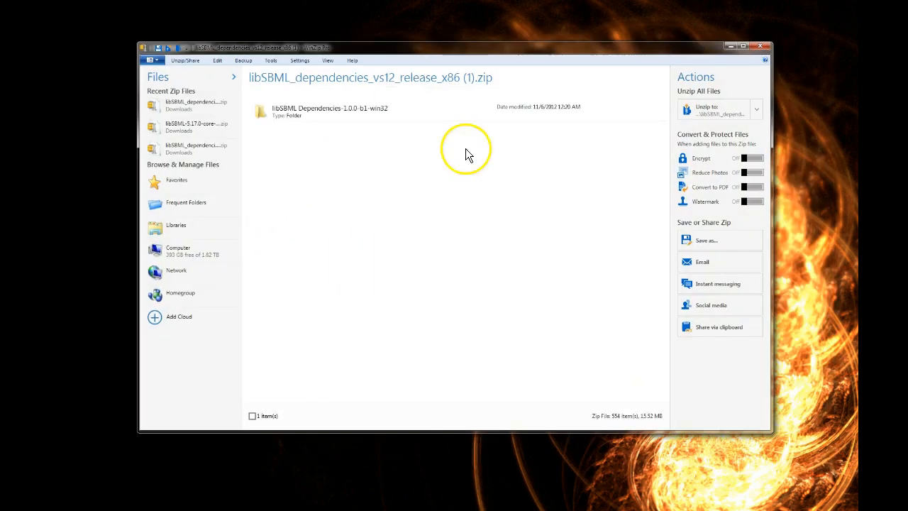
Extract the libSBML Dependencies-1.0.0-b1-win32 folder from the downloaded archive into the libsbml-5.17.0 folder under CompileLibSBML.
left_click_drag(280, 47, 222, 25)
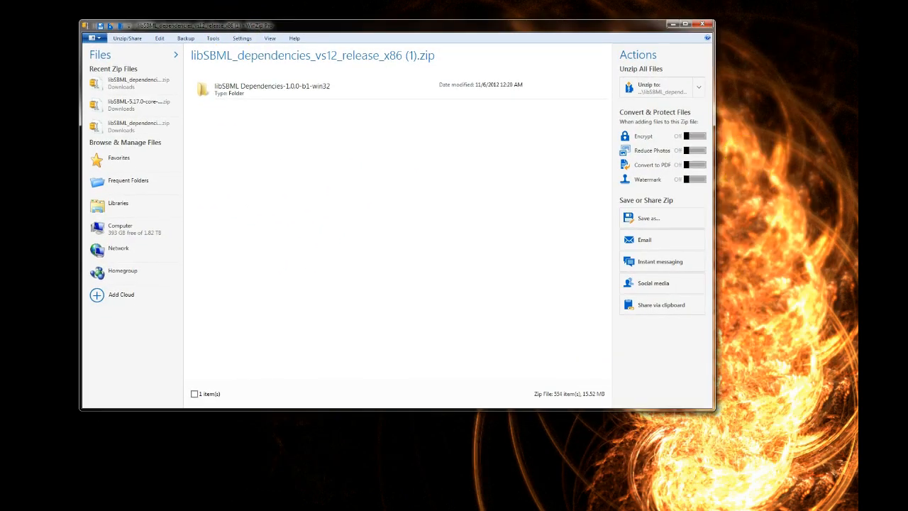
left_click_drag(907, 173, 430, 174)
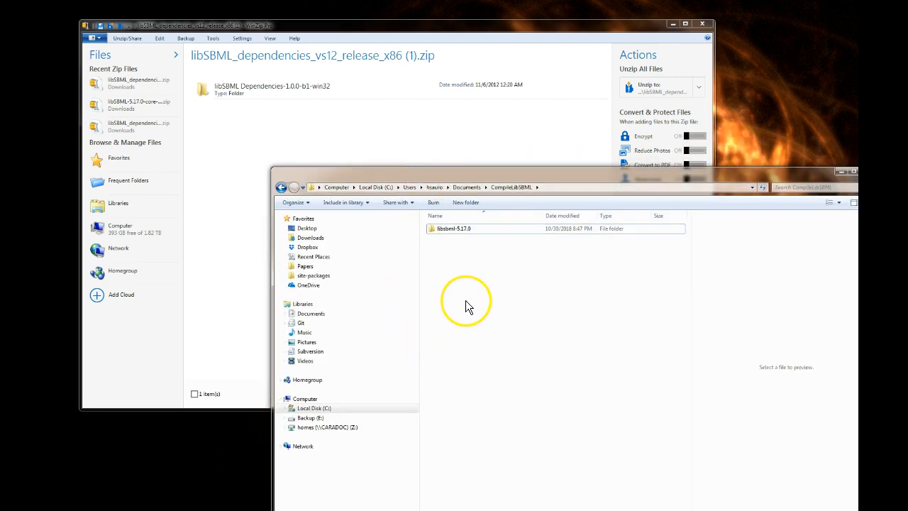
double_click(452, 229)
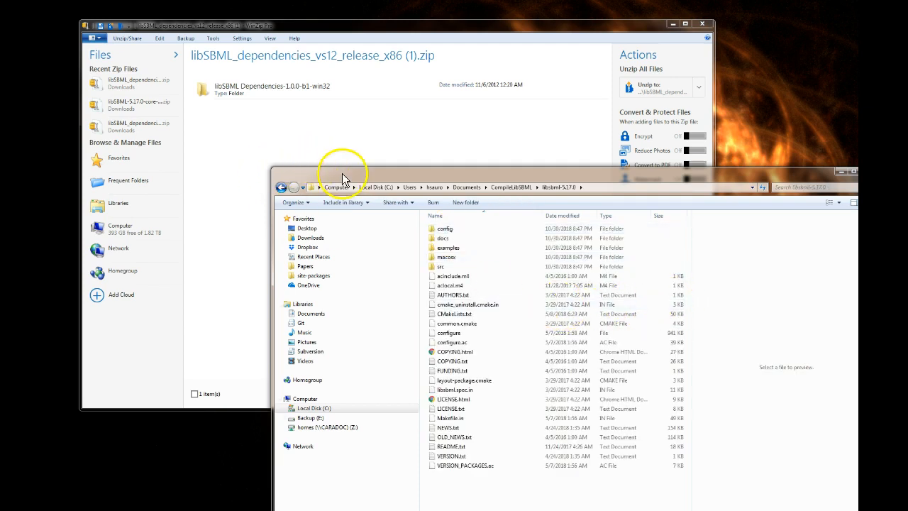
left_click(226, 87)
left_click_drag(229, 89, 579, 488)
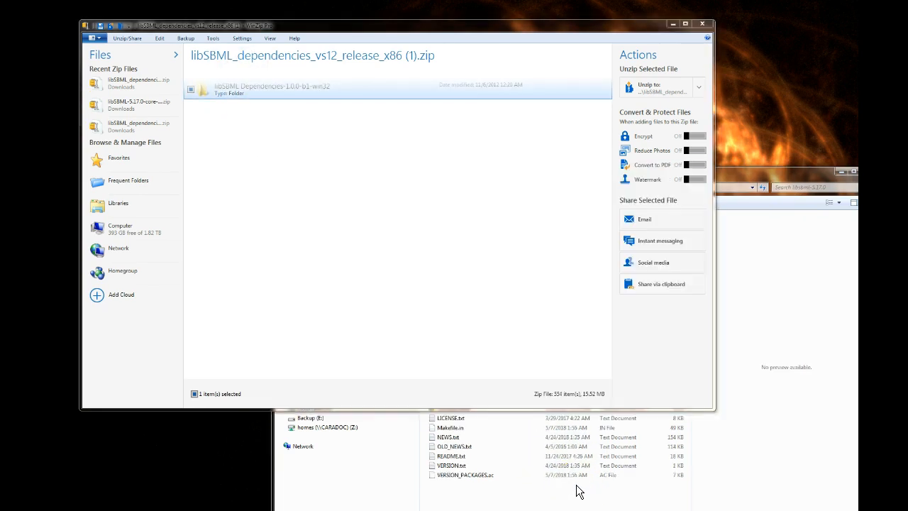
left_click(702, 27)
left_click_drag(660, 174, 553, 54)
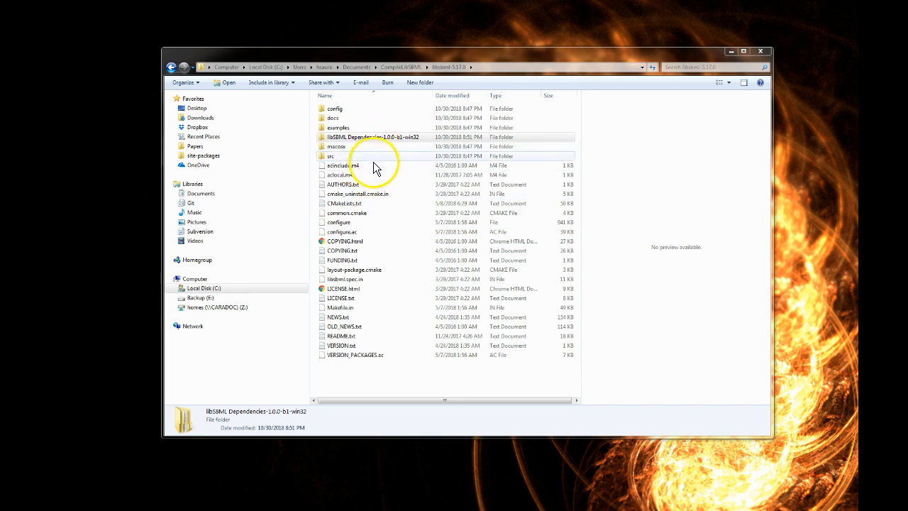
Rename the extracted libSBML Dependencies-1.0.0-b1-win32 folder as dependencies.
left_click(363, 138)
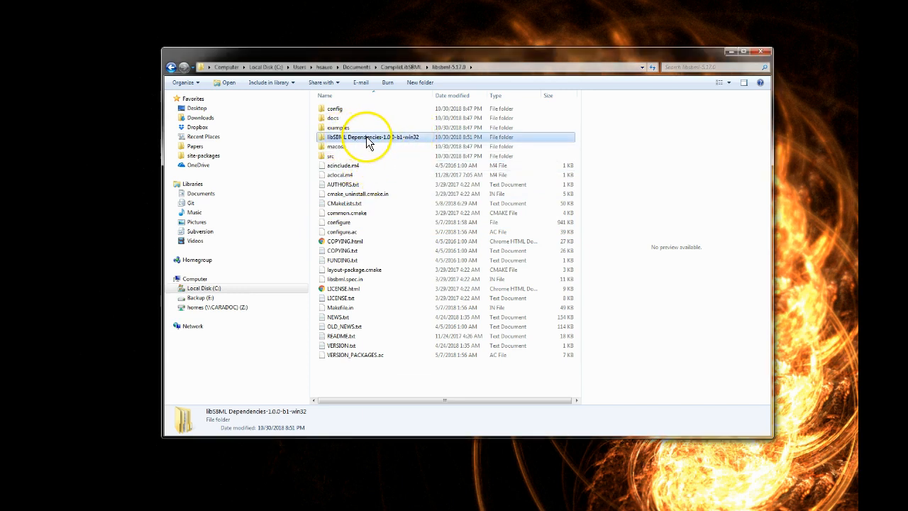
right_click(366, 136)
key("m")
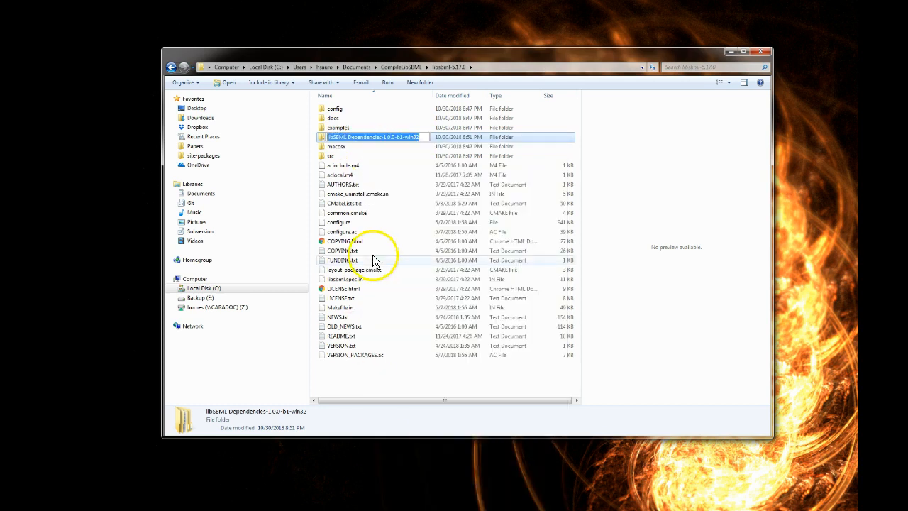
key("End")
key("BackSpace")
key("BackSpace")
key("BackSpace")
key("BackSpace")
key("BackSpace")
key("BackSpace")
key("BackSpace")
key("BackSpace")
key("BackSpace")
key("BackSpace")
key("BackSpace")
key("BackSpace")
key("BackSpace")
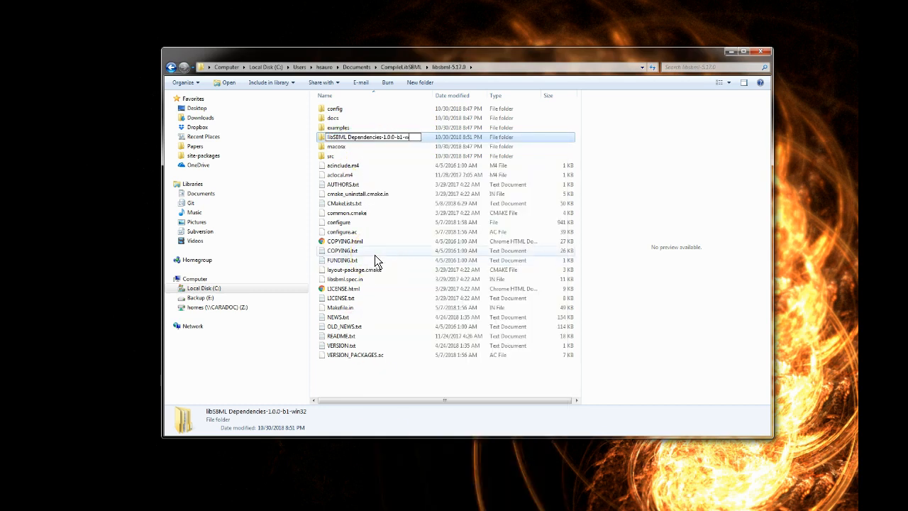
key("BackSpace")
key("BackSpace")
key("Delete")
key("Delete")
key("Delete")
key("Delete")
key("Delete")
key("Delete")
key("Delete")
key("Delete")
key("Delete")
type("d")
key("Return")
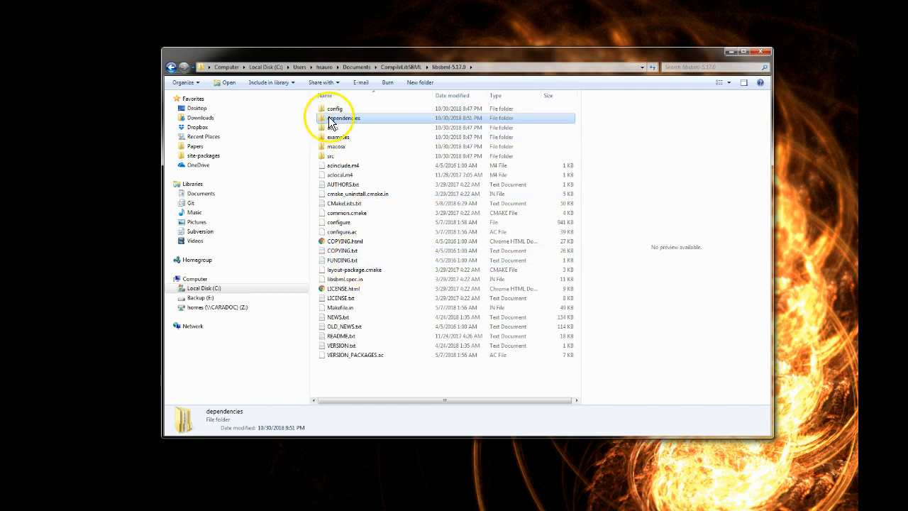
Examine the lib and include subfolders of the dependencies folder and return to the libsbml-5.17.0 folder.
mouse_move(330, 123)
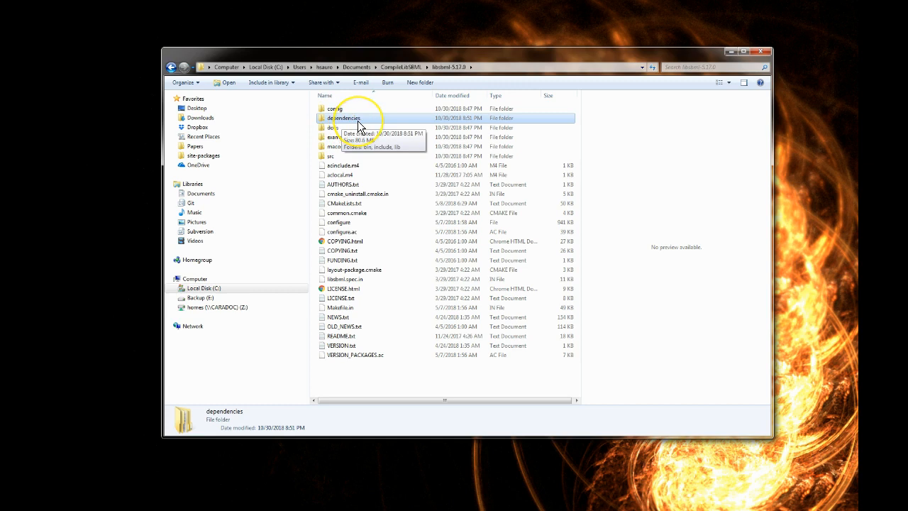
double_click(330, 119)
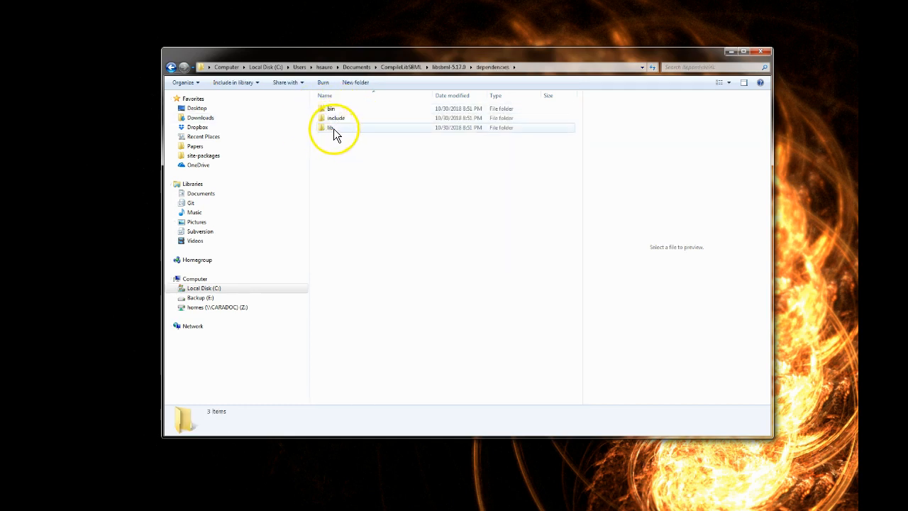
double_click(323, 128)
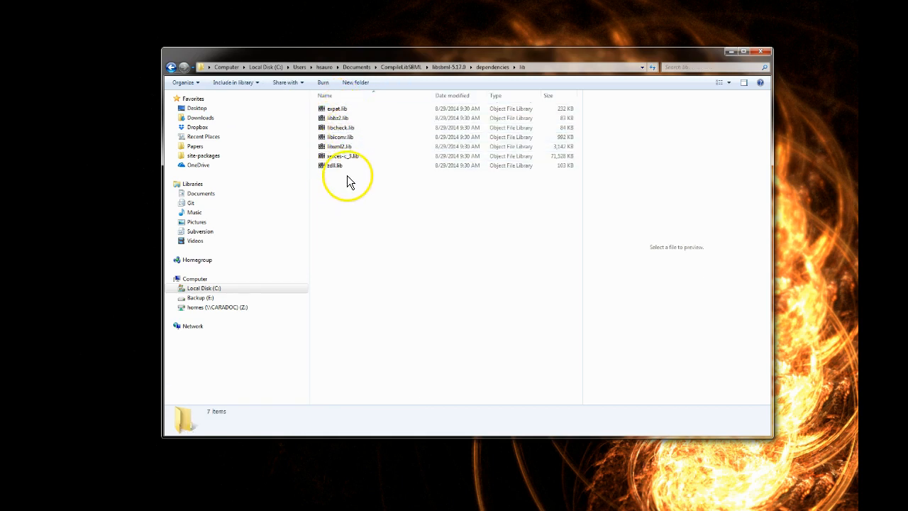
left_click(486, 66)
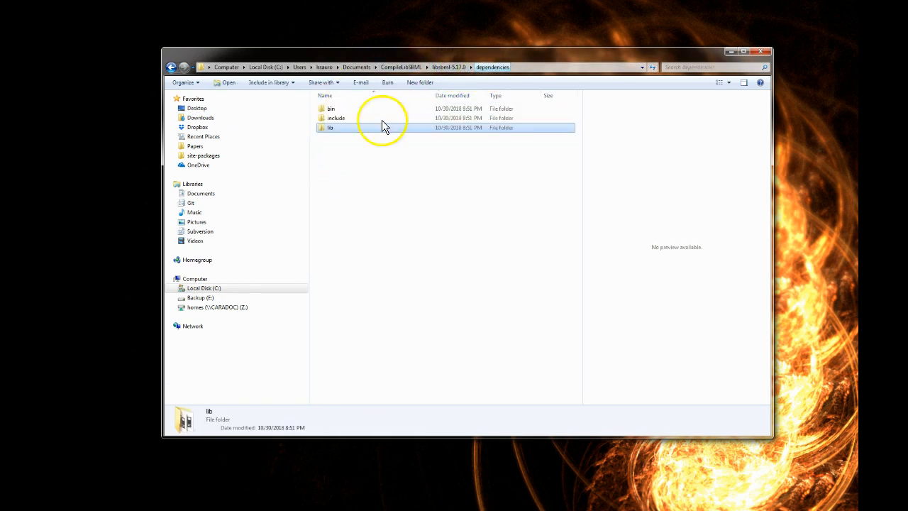
double_click(332, 118)
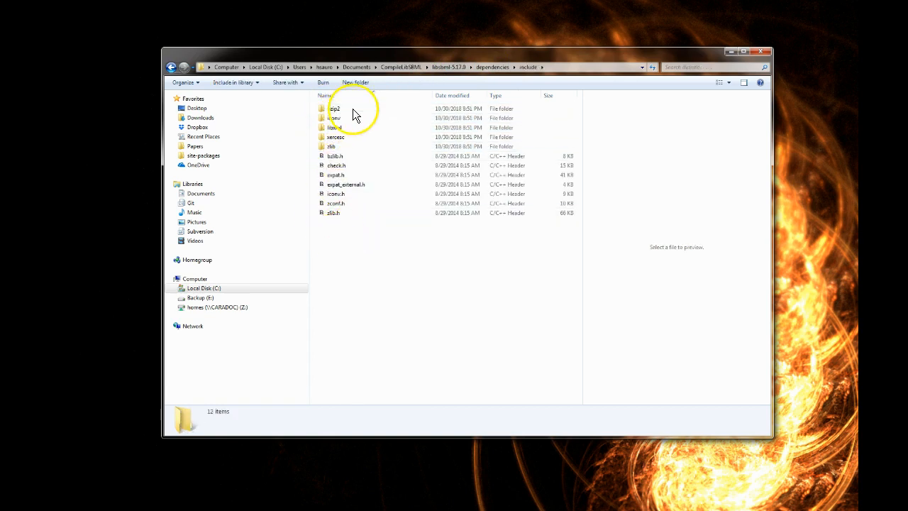
left_click(487, 67)
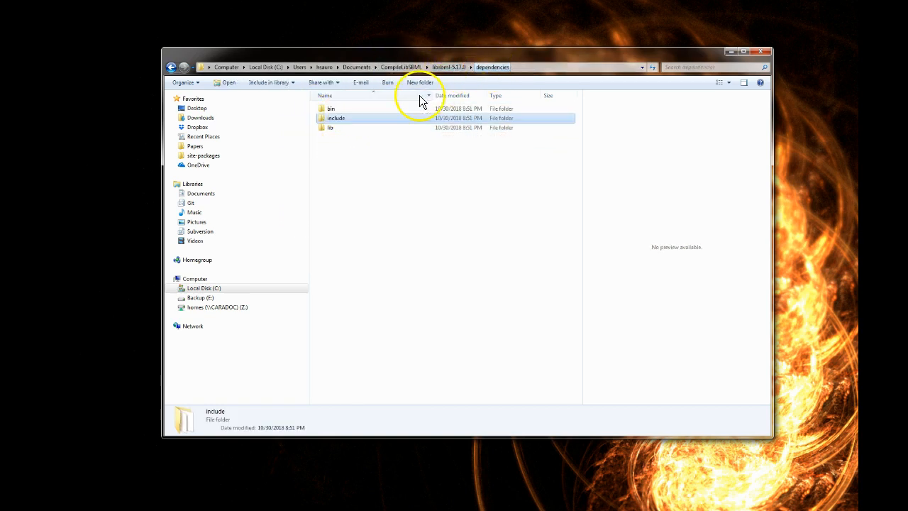
left_click(445, 66)
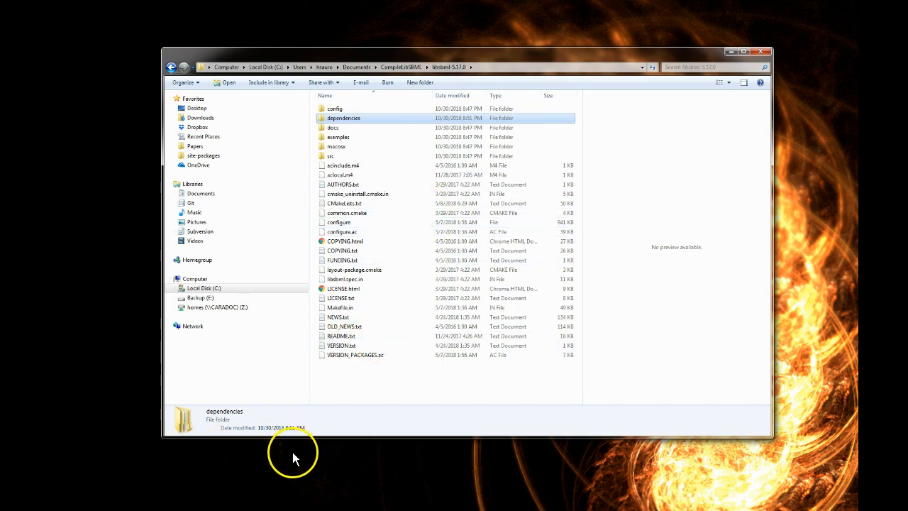
Create a new folder named BUILD inside the libsbml-5.17.0 folder.
right_click(340, 387)
mouse_move(359, 361)
left_click(475, 365)
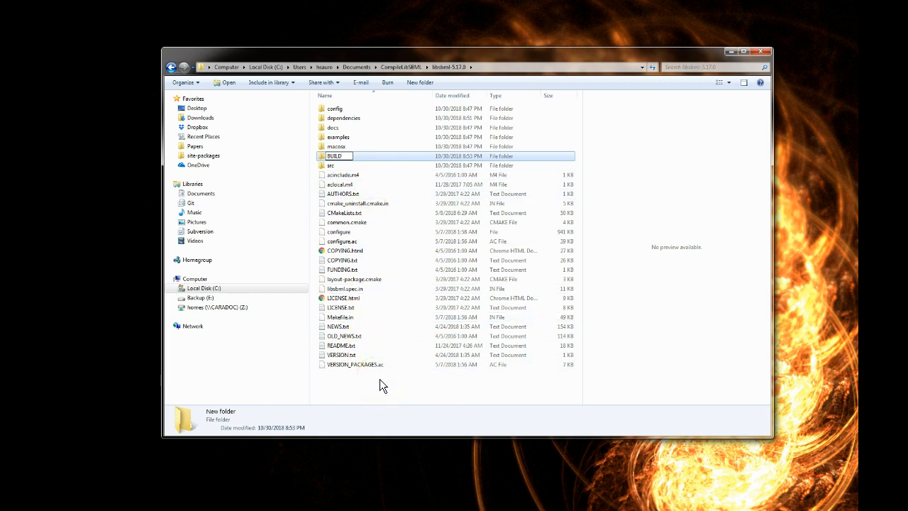
key("Return")
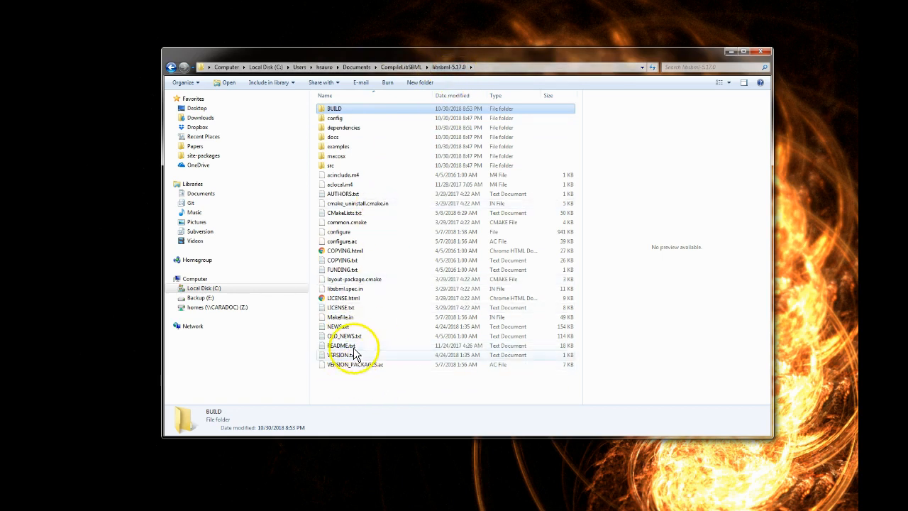
Create a second new folder named INSTALL alongside BUILD in the libsbml-5.17.0 folder.
right_click(353, 385)
mouse_move(394, 365)
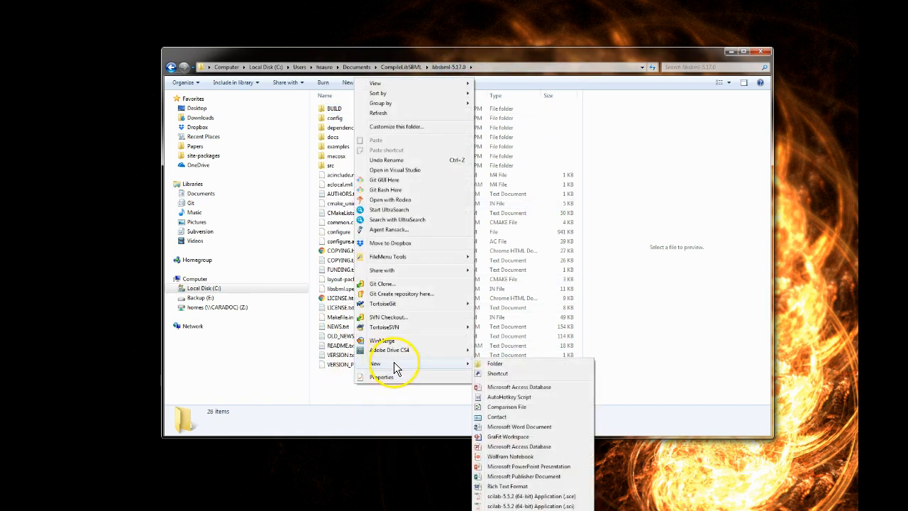
left_click(499, 364)
type("INSTALL")
left_click(436, 429)
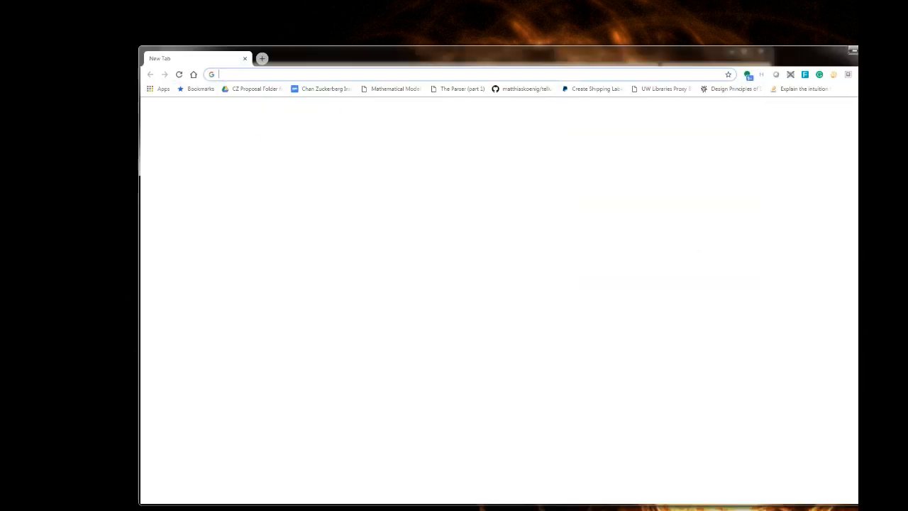
Search the web for cmake and examine the Windows binary distributions on the CMake download page.
left_click_drag(387, 63, 343, 35)
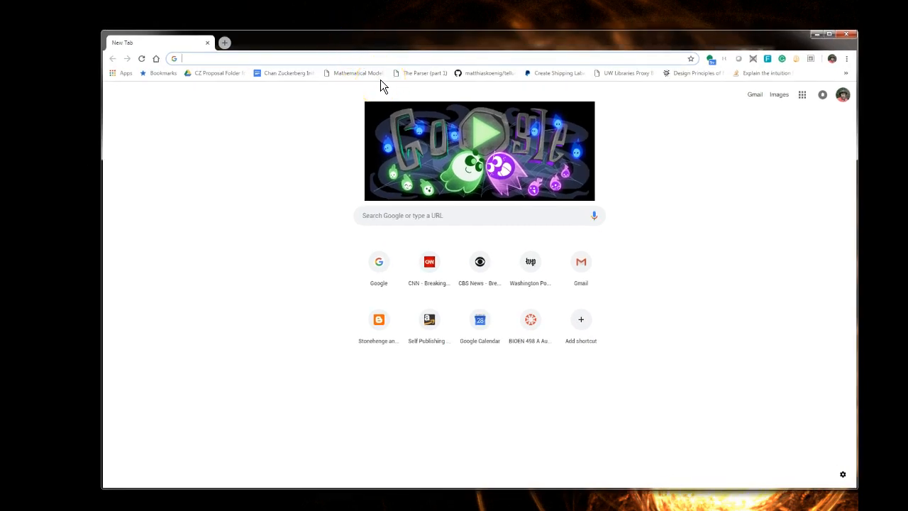
type("cmake")
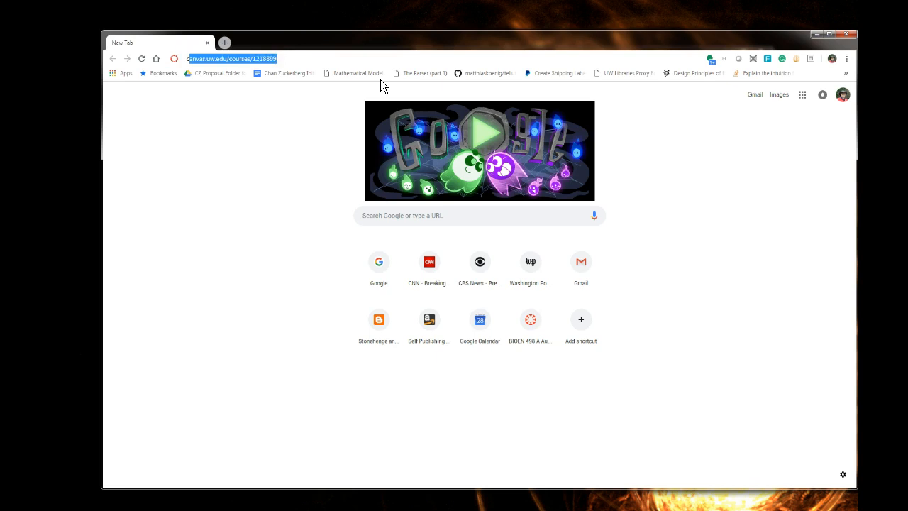
key("Return")
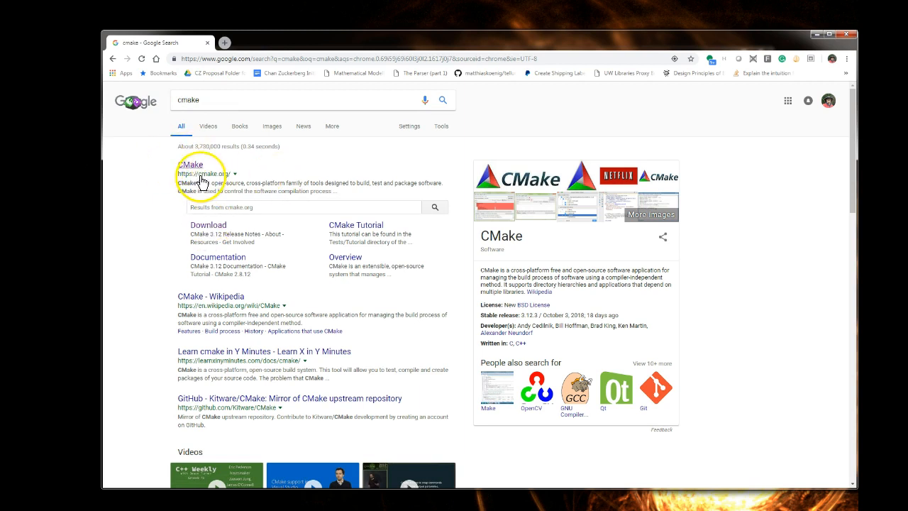
left_click(218, 228)
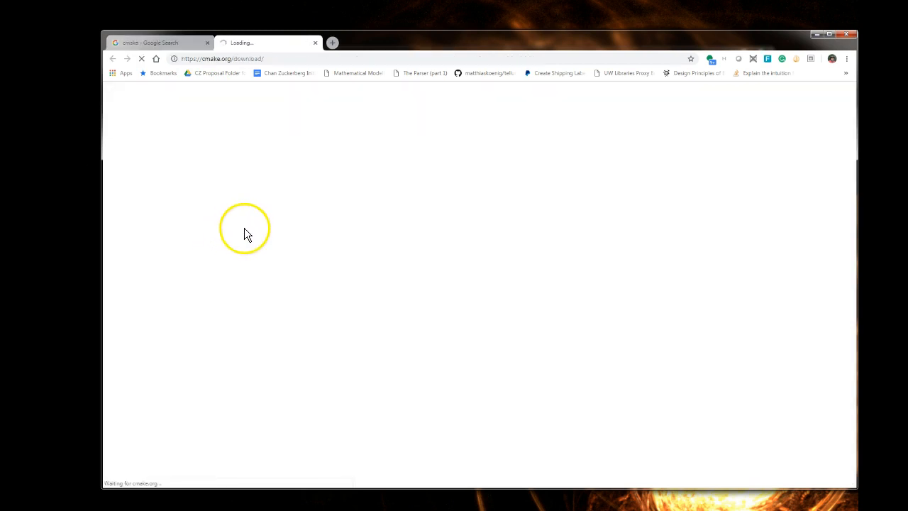
scroll(235, 276, "down", 4)
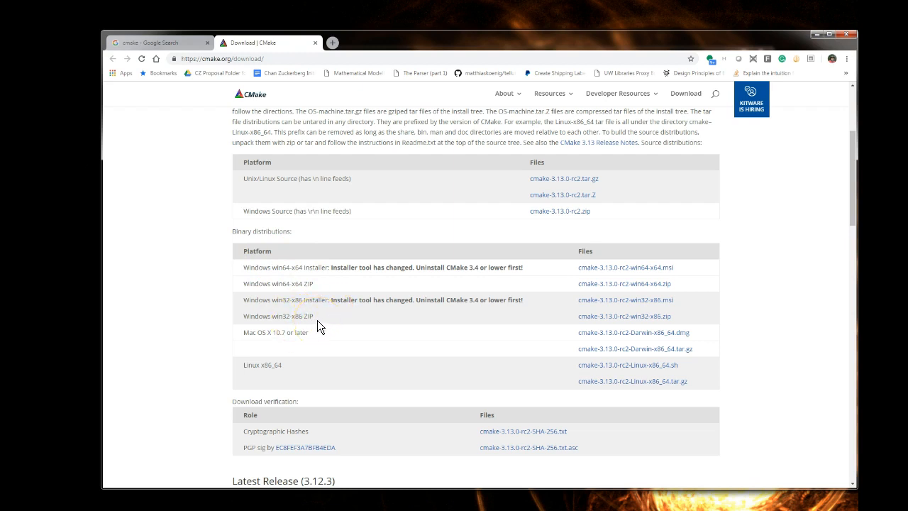
left_click(316, 44)
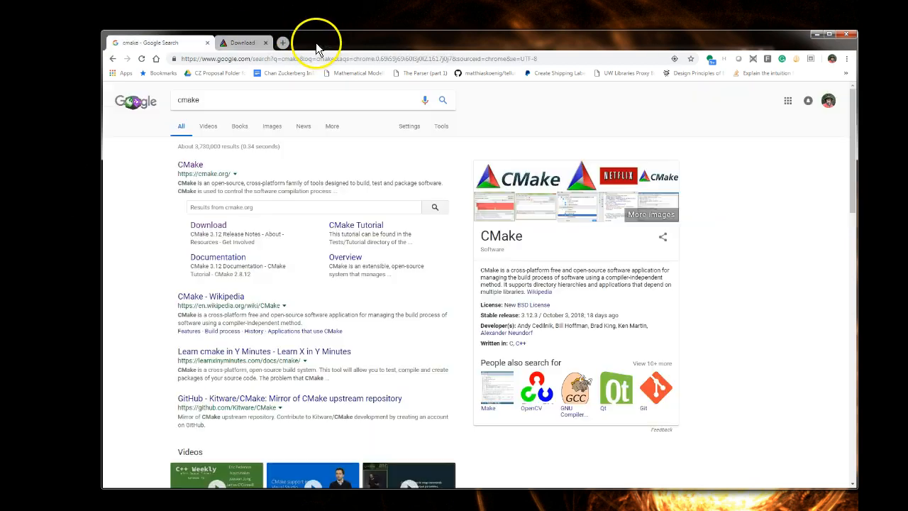
left_click(846, 33)
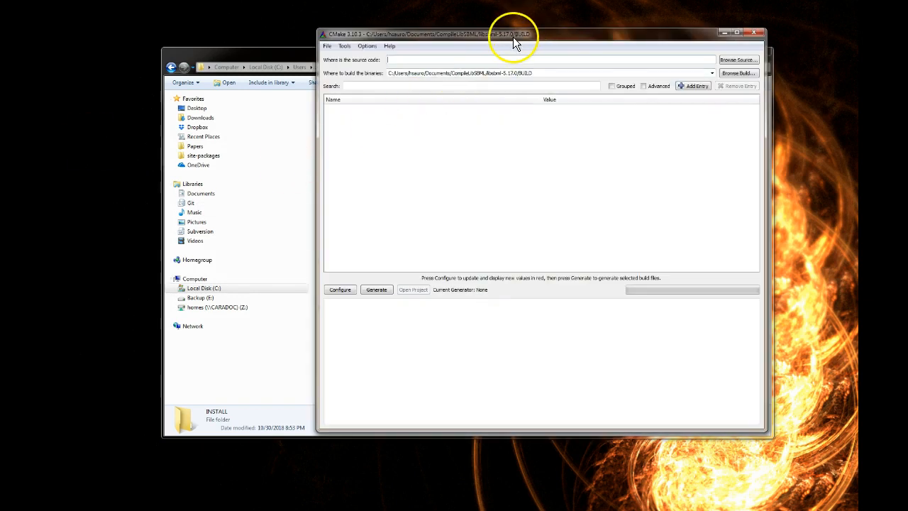
Switch to CMake and clear the build binaries path so that it is empty.
left_click_drag(514, 41, 536, 28)
left_click_drag(563, 60, 407, 91)
key("ctrl+c")
key("BackSpace")
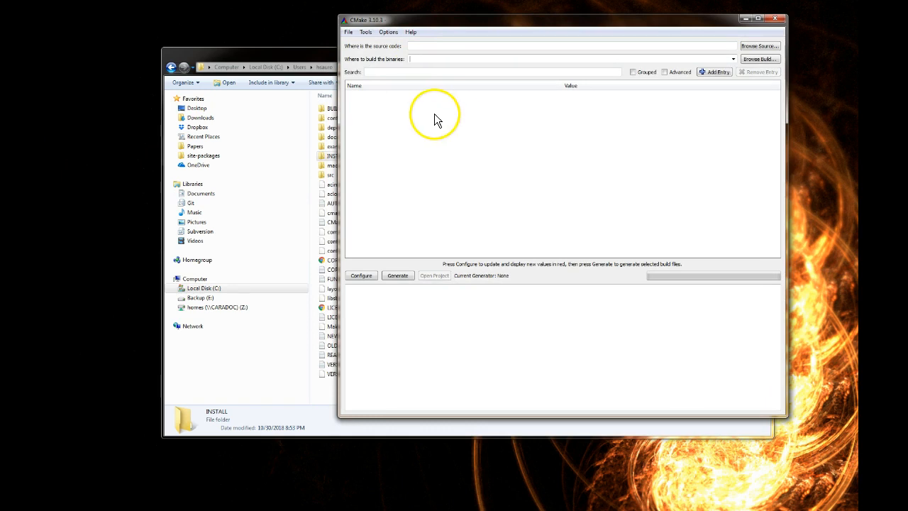
left_click_drag(424, 24, 487, 37)
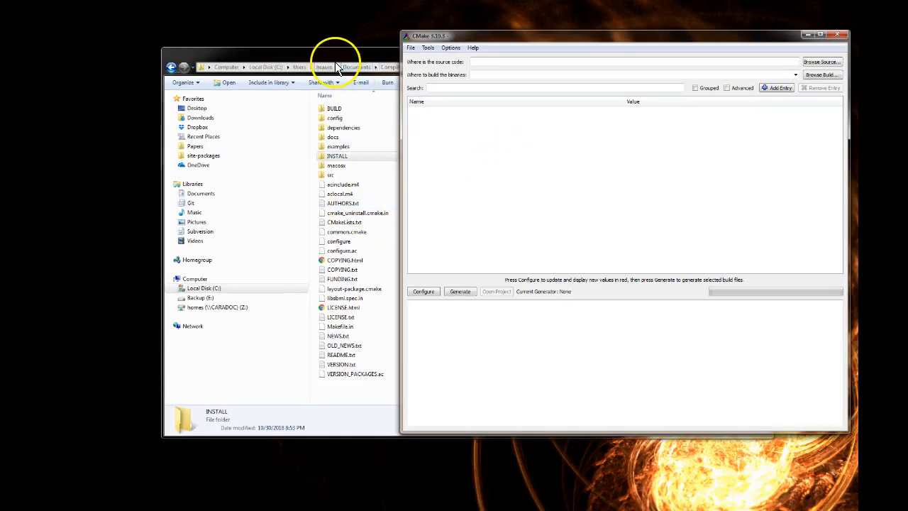
Set the CMake source code location to the path of the libsbml-5.17.0 folder, copied from Windows Explorer.
left_click_drag(332, 59, 277, 68)
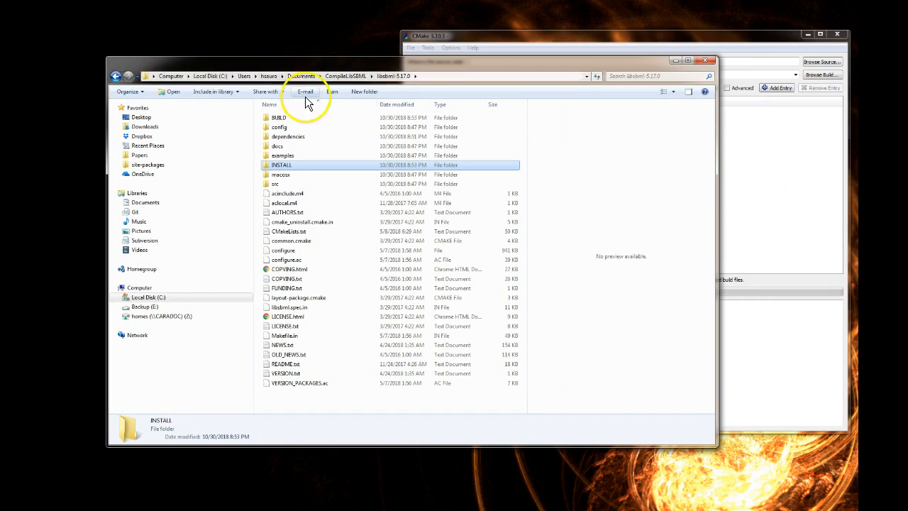
left_click(439, 76)
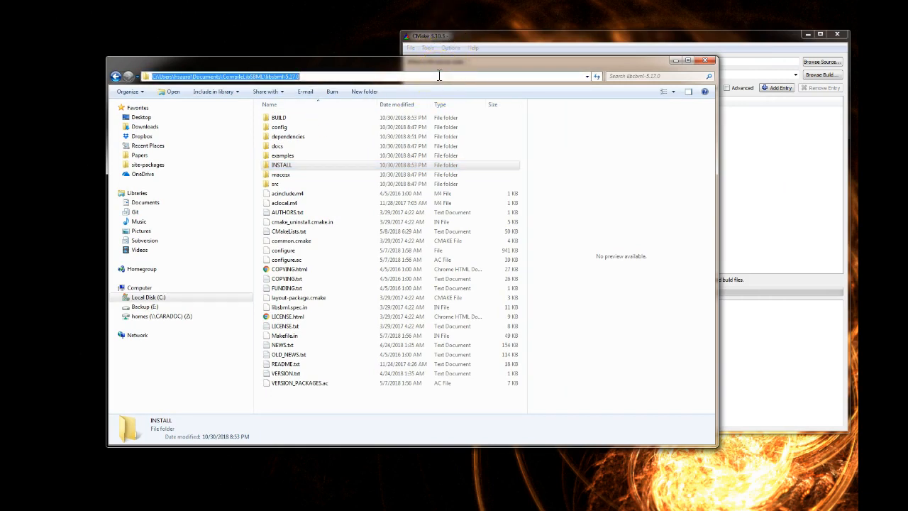
left_click(764, 62)
key("ctrl+v")
left_click(588, 36)
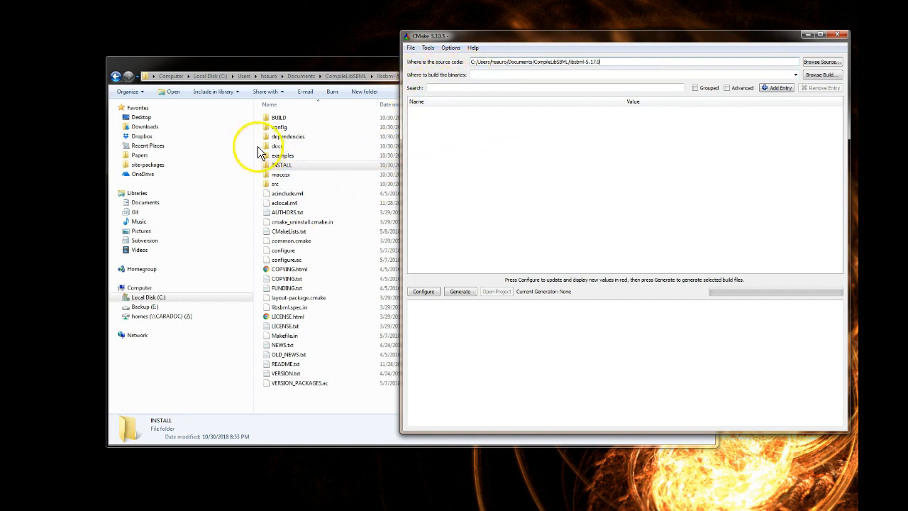
Set the CMake build binaries location to the path of the BUILD folder inside libsbml-5.17.0.
double_click(278, 117)
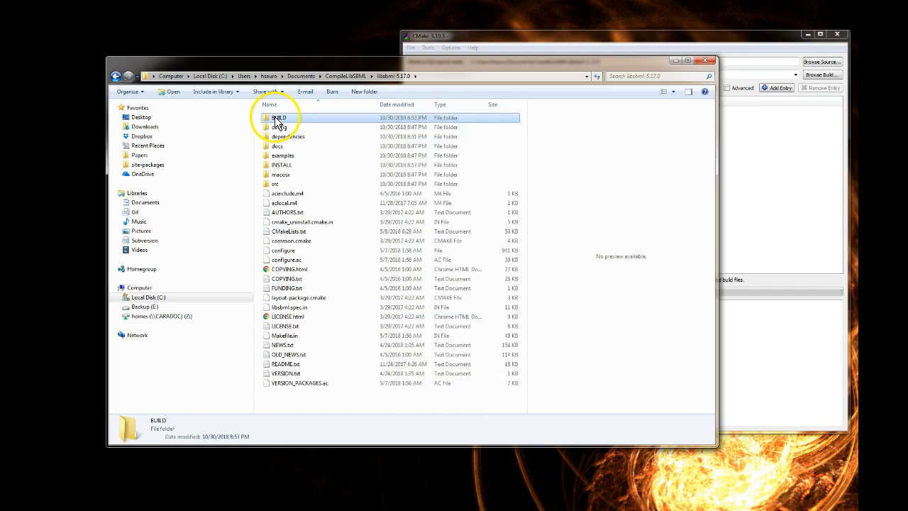
left_click(464, 76)
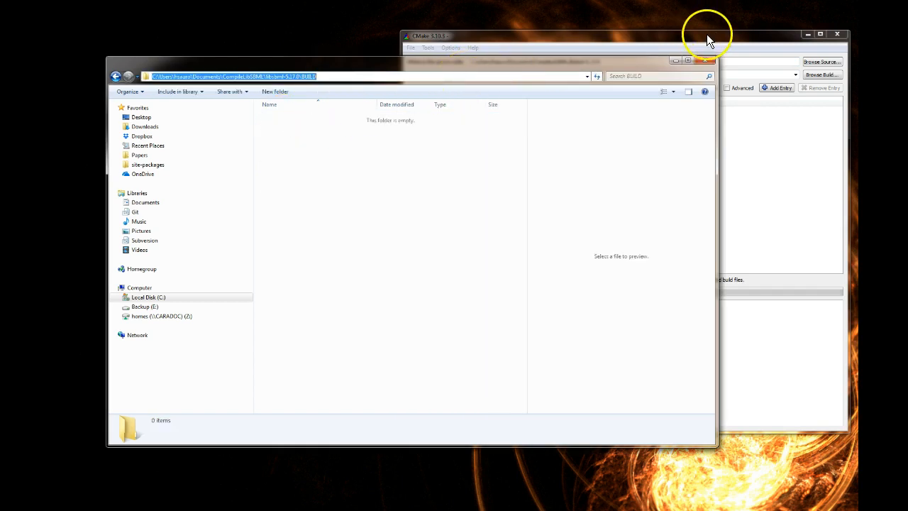
left_click(652, 73)
type("C:/Users/hsauro/Documents/CompileLibSBML/libsbml-5.17.0/BUILD")
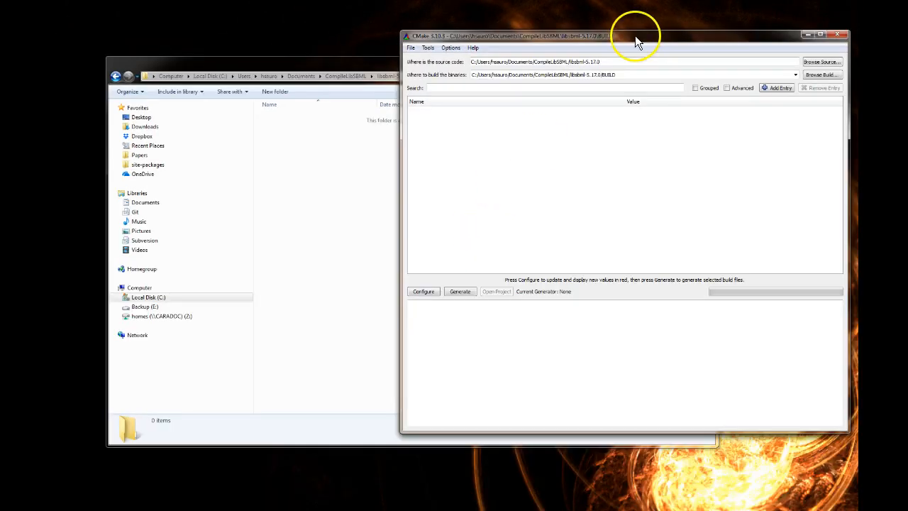
left_click_drag(662, 41, 604, 41)
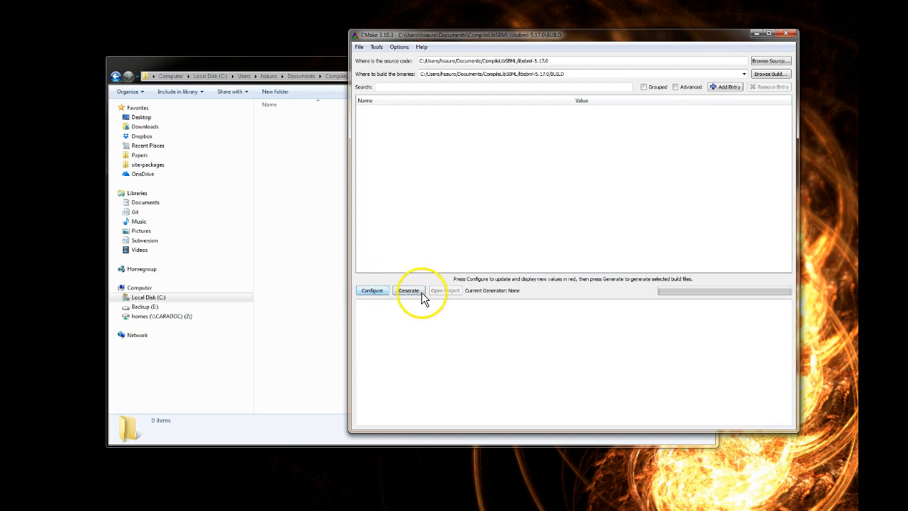
Configure the project with the Visual Studio 12 2013 generator and the default native compilers.
left_click(372, 292)
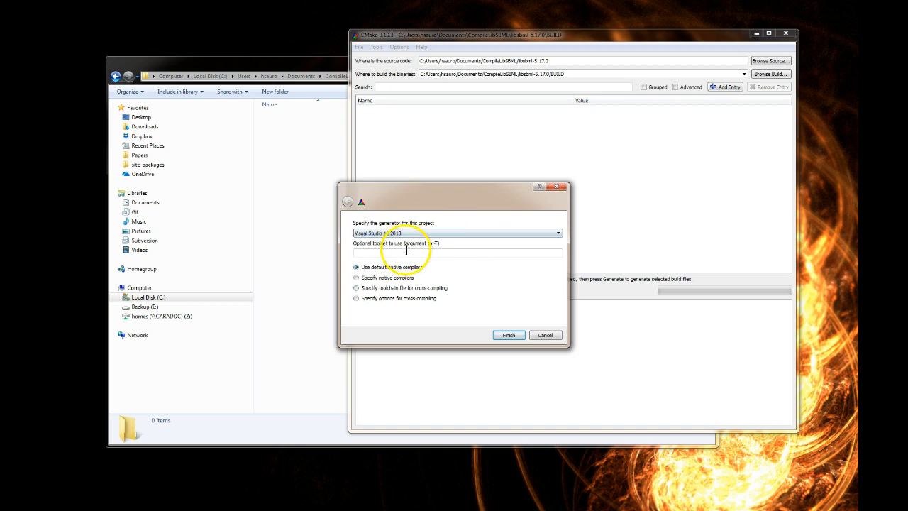
left_click(559, 235)
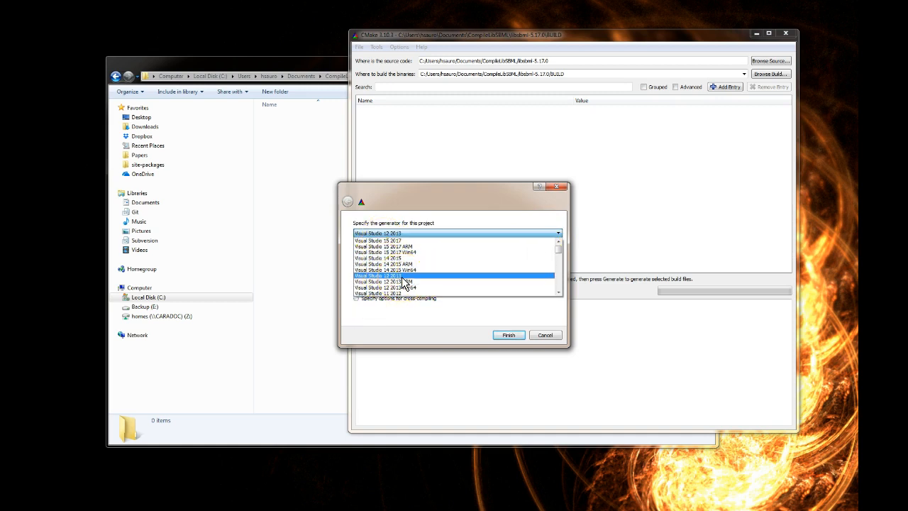
mouse_move(558, 249)
left_mouse_down()
mouse_move(561, 285)
mouse_move(563, 245)
left_mouse_up()
left_click(405, 281)
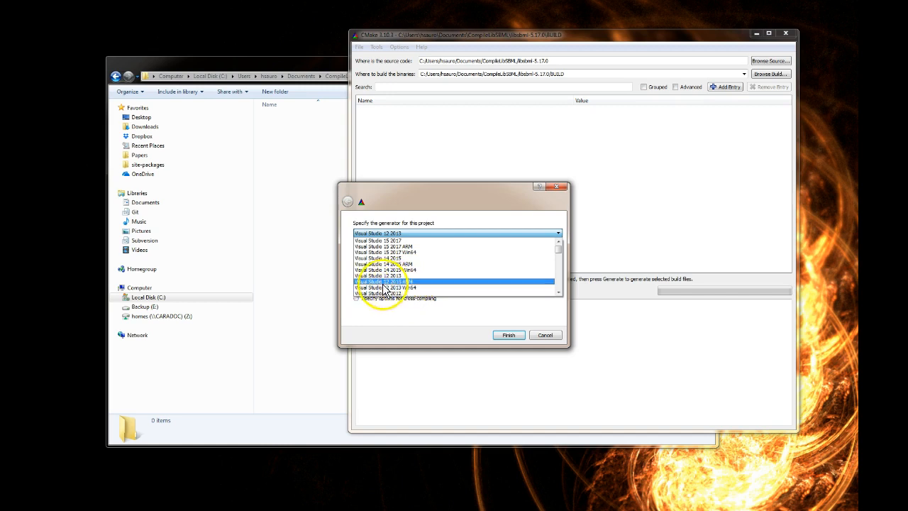
left_click(391, 277)
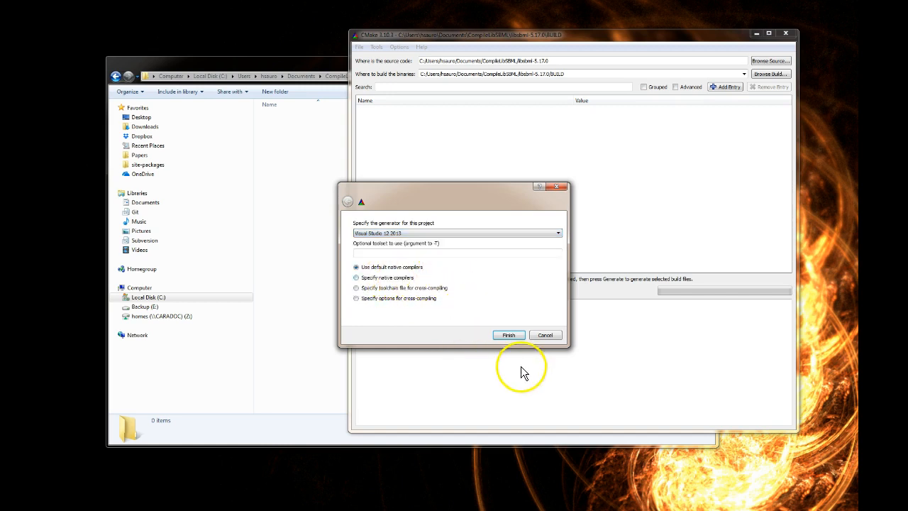
left_click(509, 336)
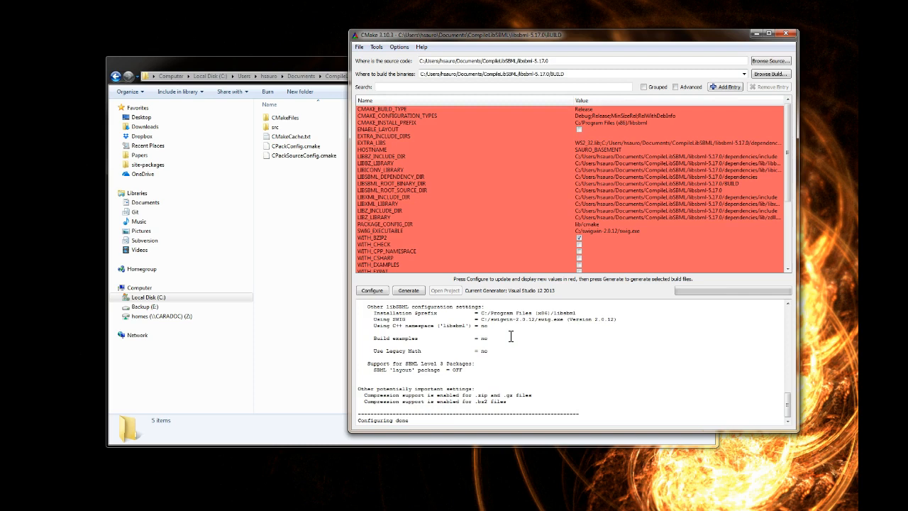
Review the CMake cache entries, then rerun the configuration and generate the Visual Studio build files.
left_click_drag(349, 182, 202, 181)
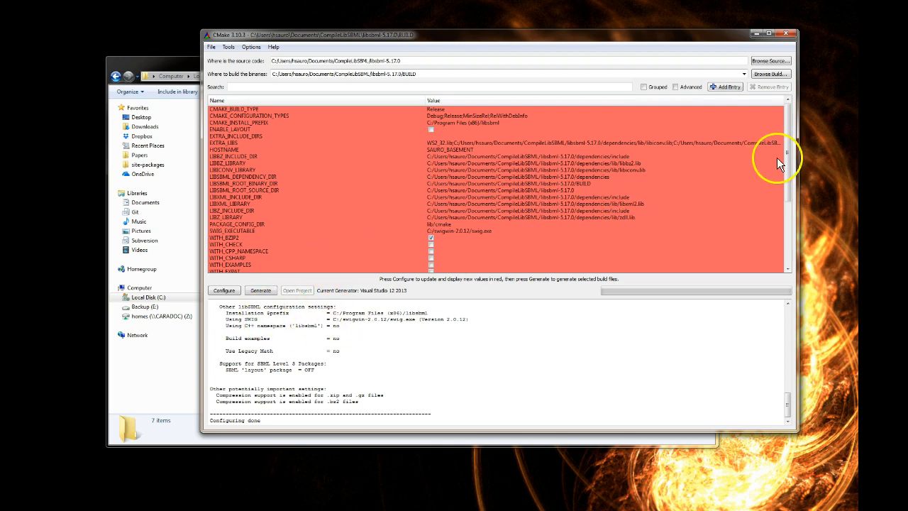
left_click_drag(786, 155, 788, 217)
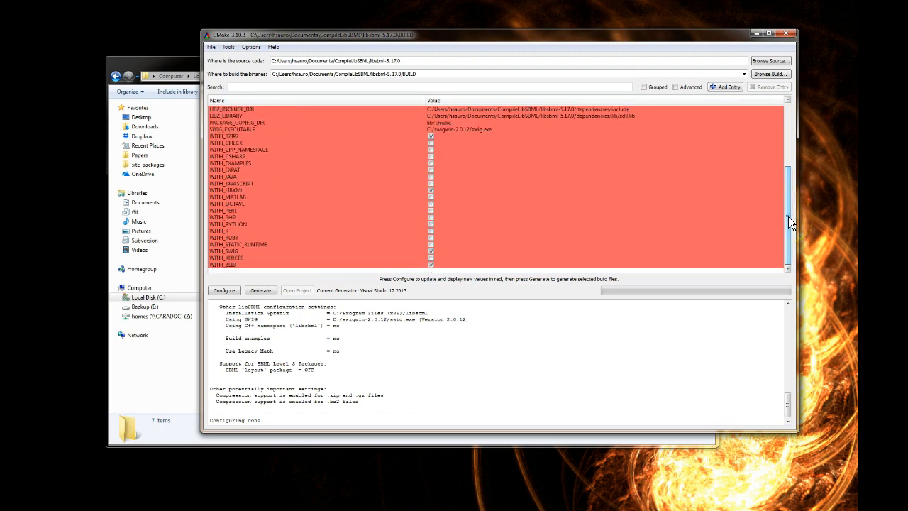
left_click_drag(787, 212, 788, 156)
left_click(224, 291)
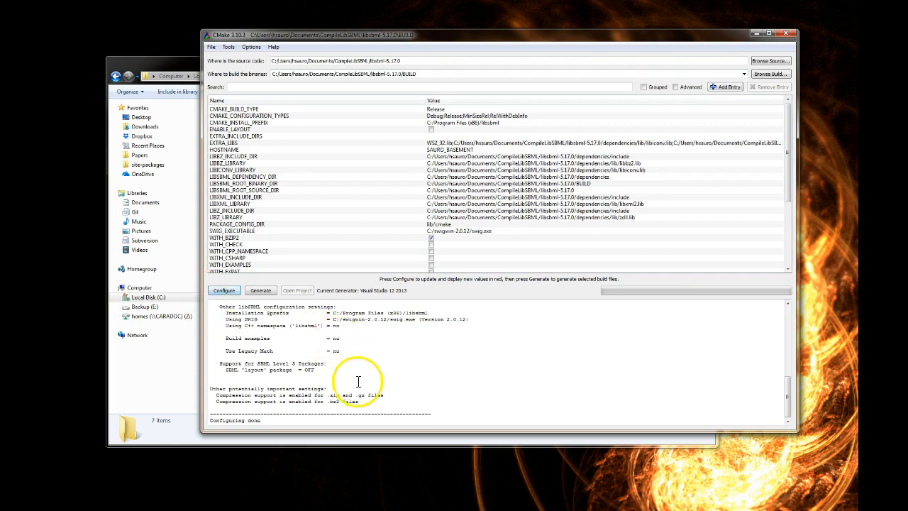
left_click(260, 291)
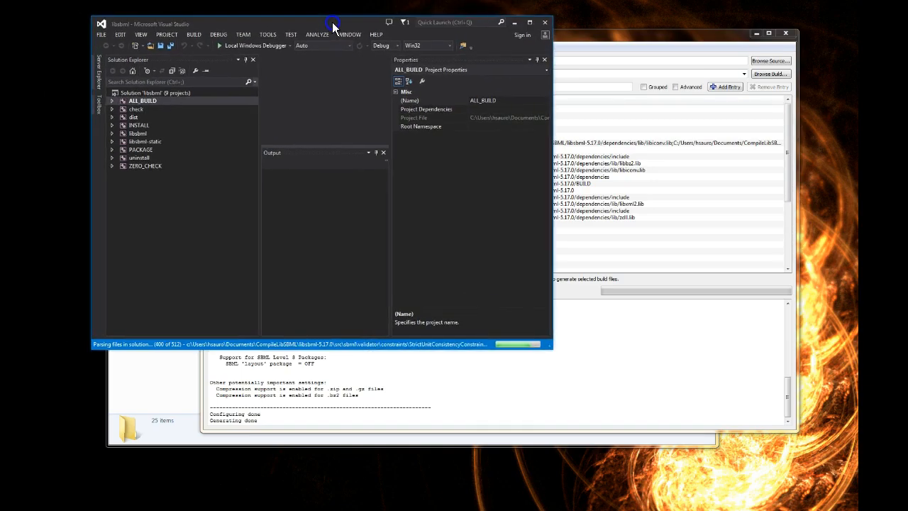
Switch to the libsbml solution in Visual Studio and open the libsbml project's C/C++ General properties.
left_click_drag(553, 349, 907, 510)
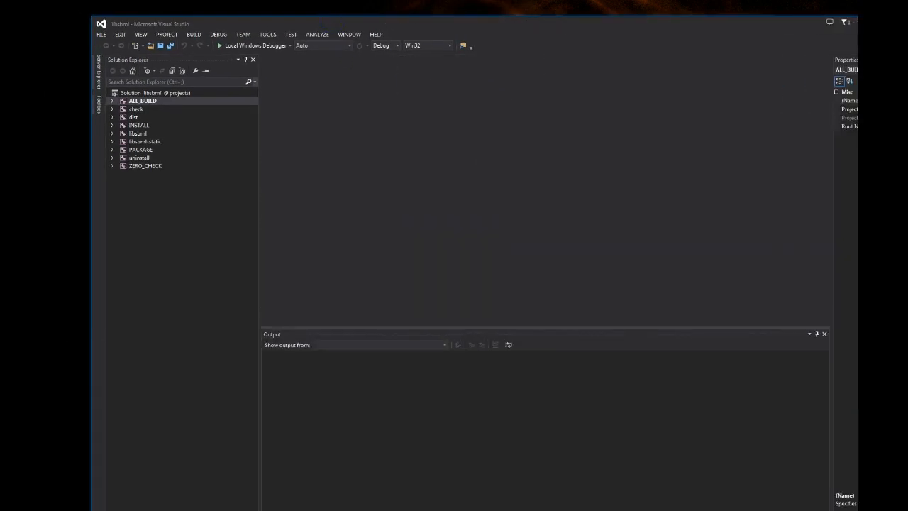
left_click_drag(240, 25, 259, 35)
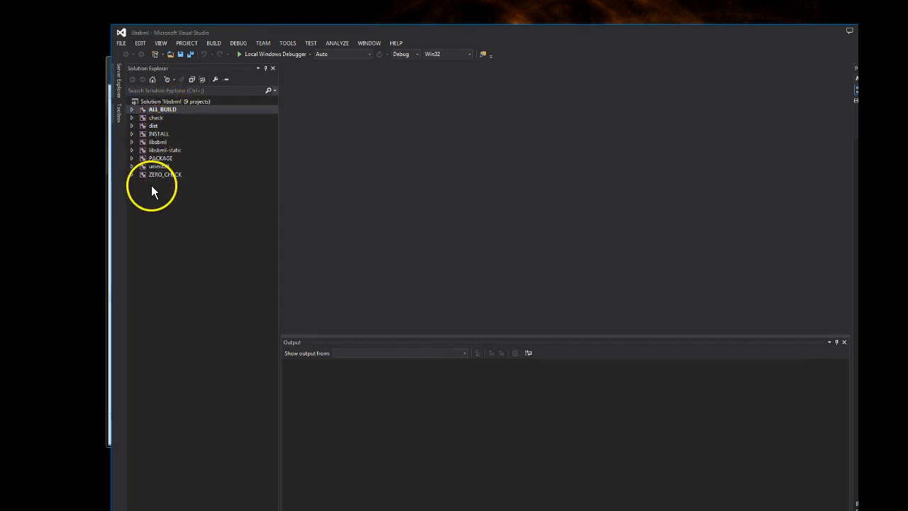
right_click(154, 141)
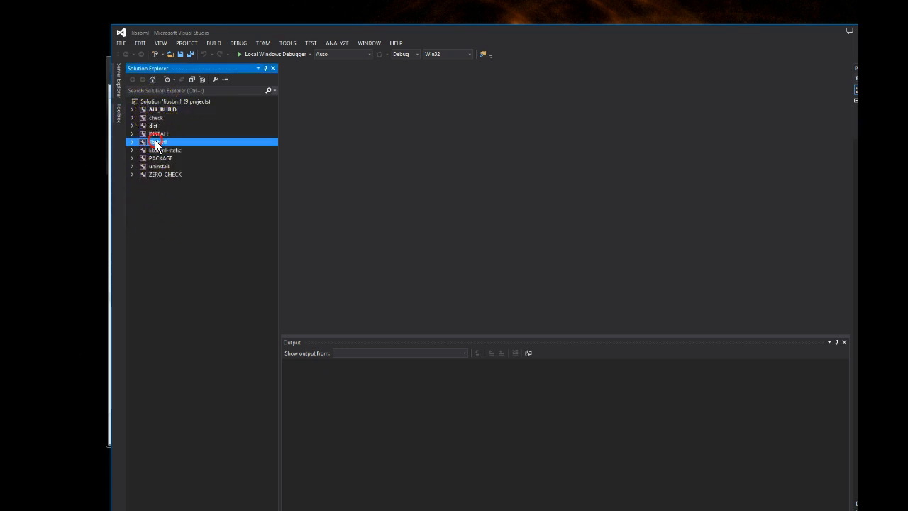
left_click(183, 388)
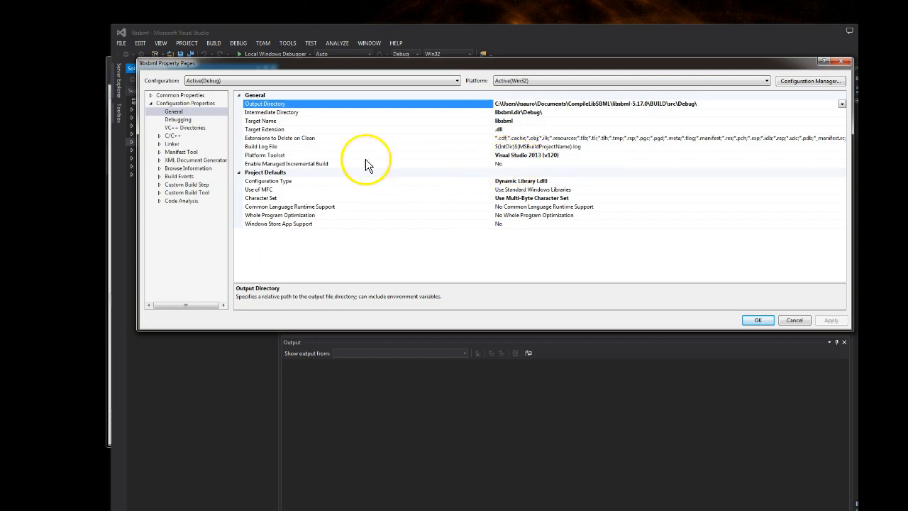
left_click(159, 136)
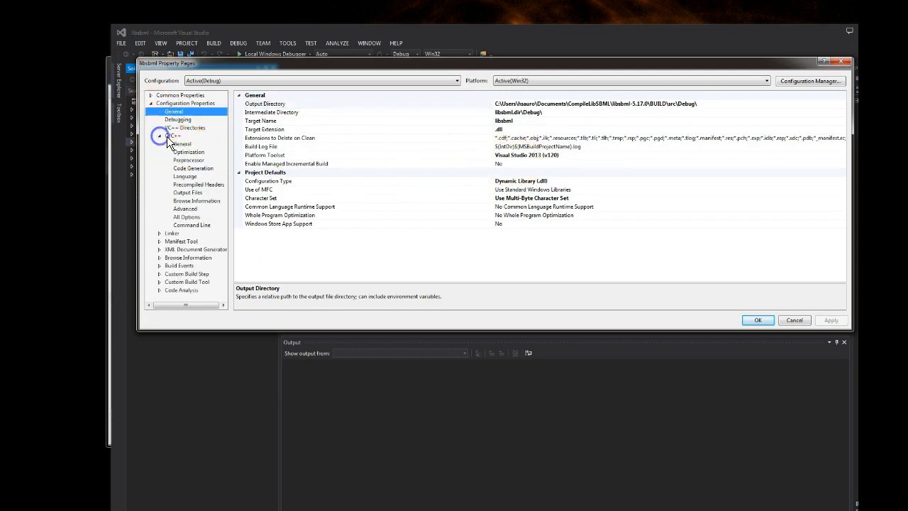
left_click(172, 135)
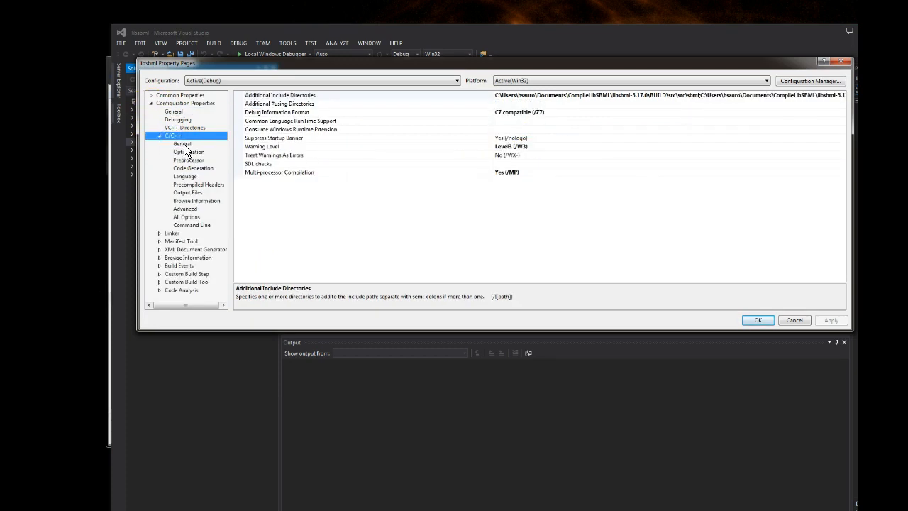
left_click(183, 143)
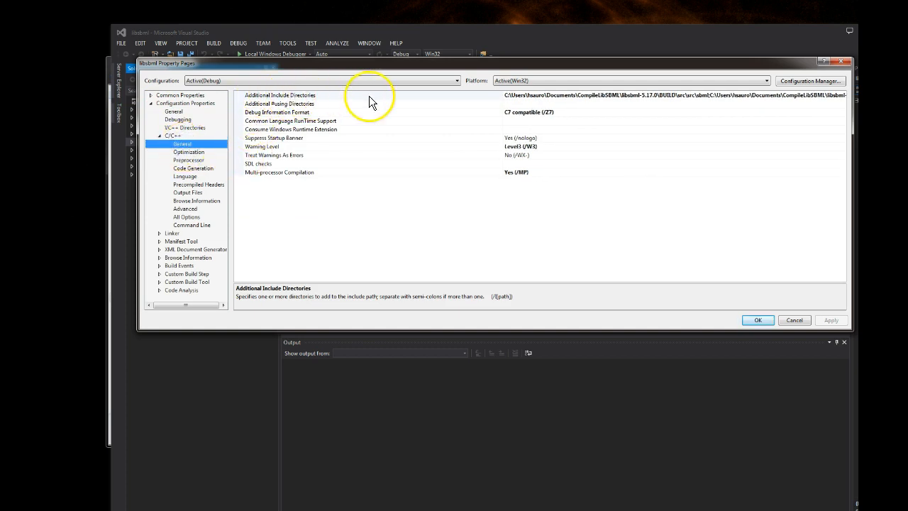
Examine the full list of Additional Include Directories for libsbml, including the dependencies\include entry, and close the list.
left_click(821, 96)
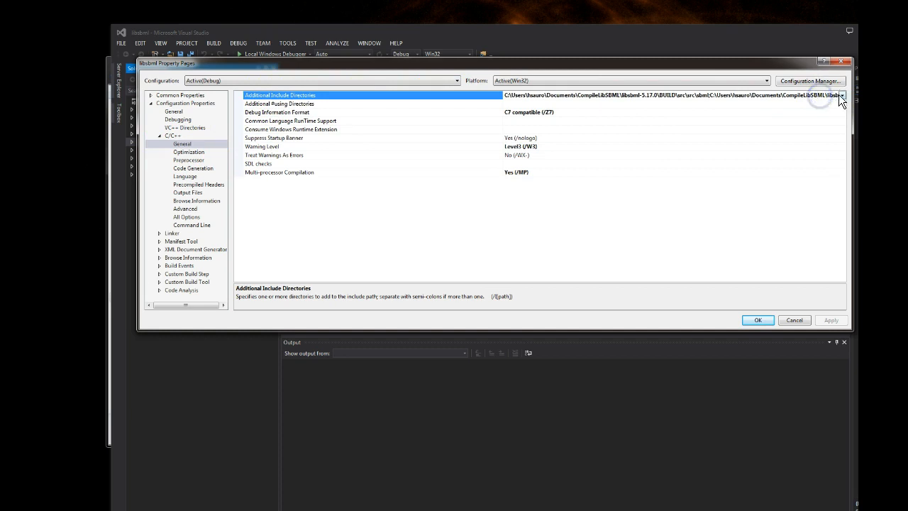
left_click(841, 96)
left_click(513, 105)
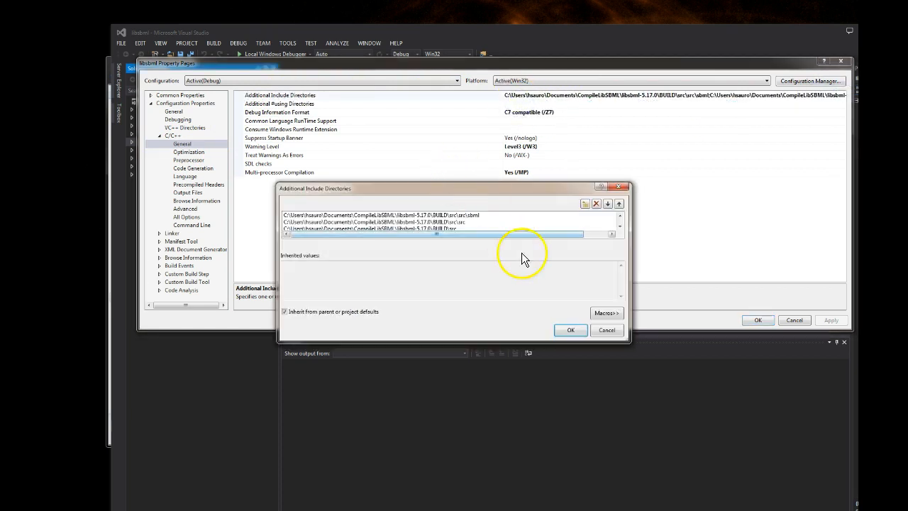
left_click_drag(518, 343, 522, 430)
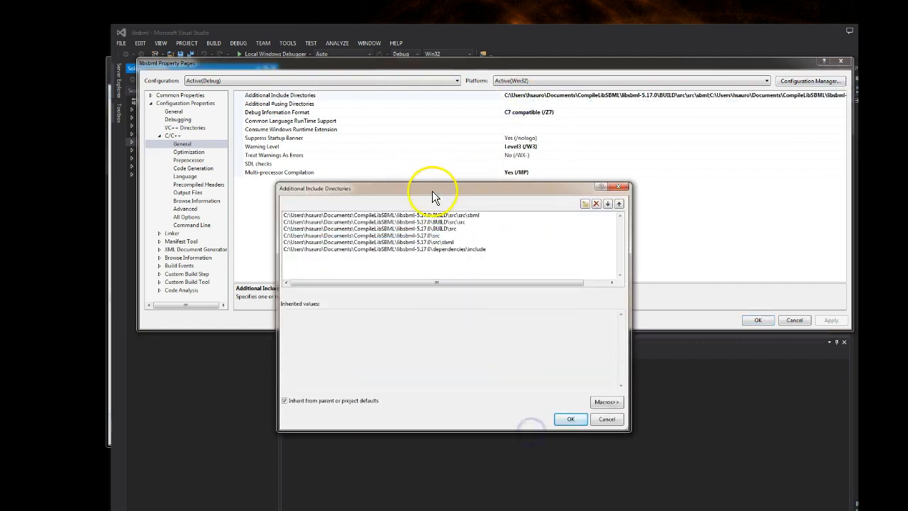
left_click_drag(432, 193, 438, 127)
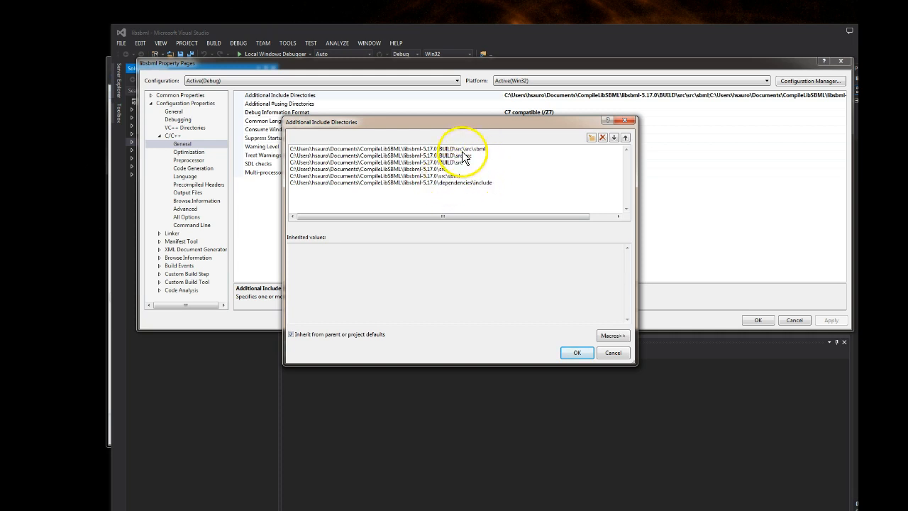
left_click(452, 184)
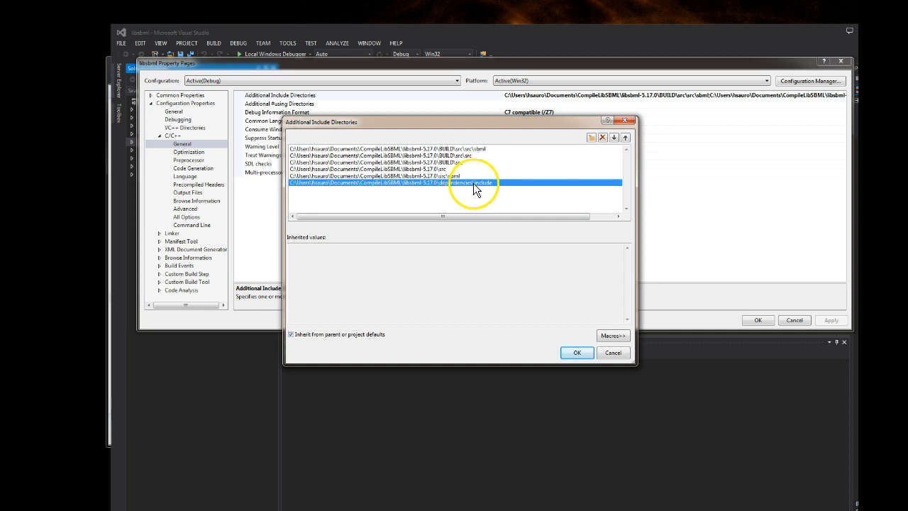
left_click(576, 354)
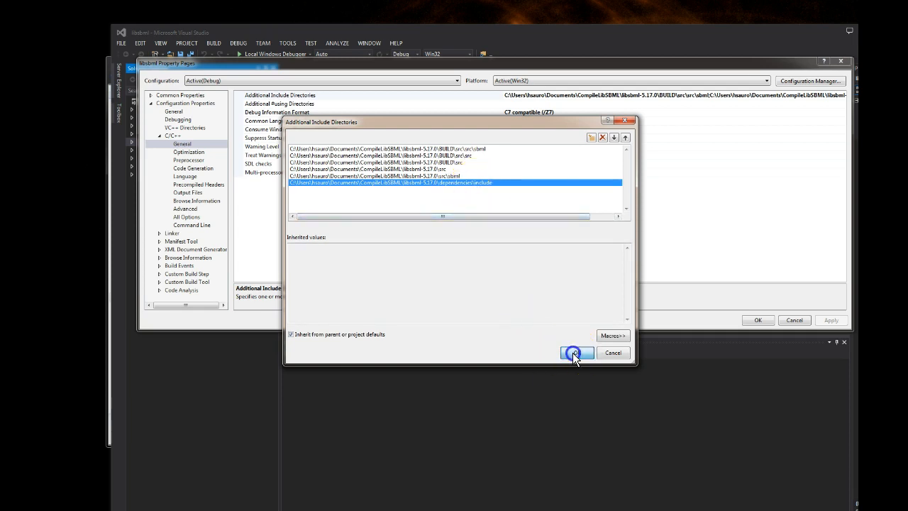
Examine the Additional Dependencies in libsbml's Linker Input properties, including the WS2_32.lib entry.
left_click(160, 136)
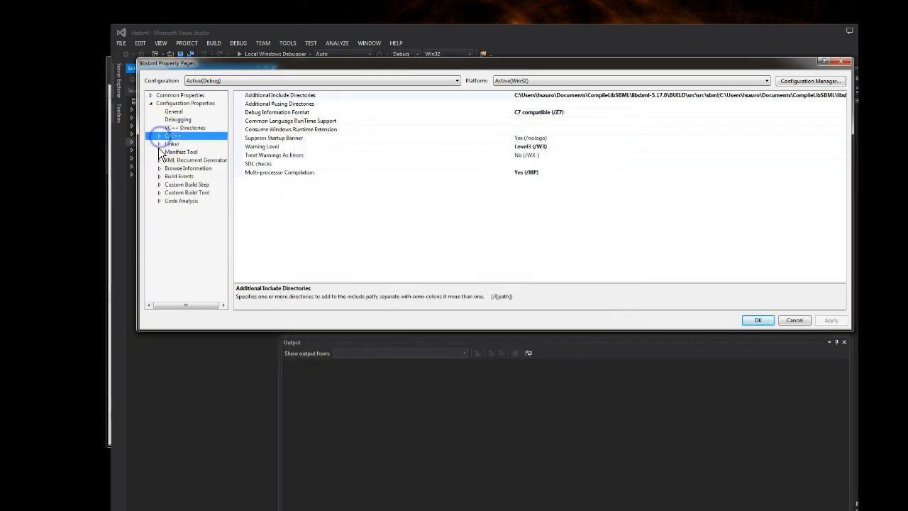
left_click(159, 144)
left_click(180, 152)
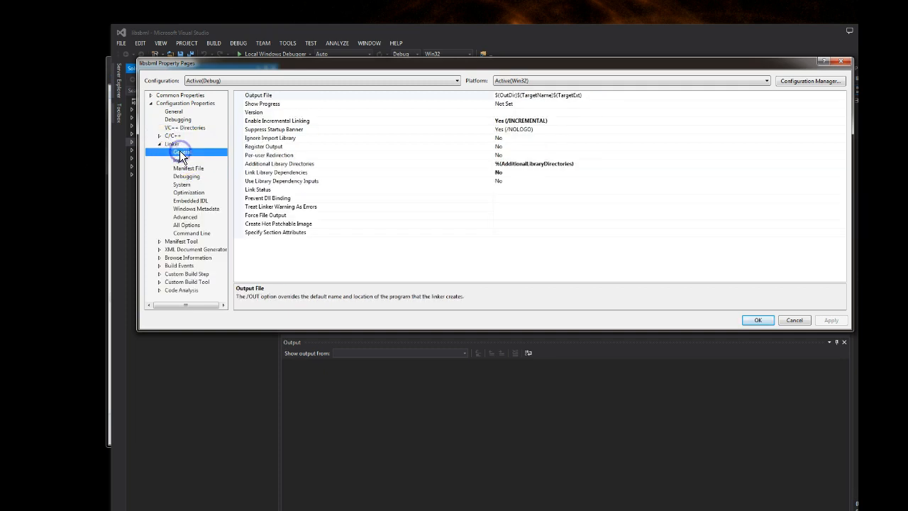
left_click(180, 159)
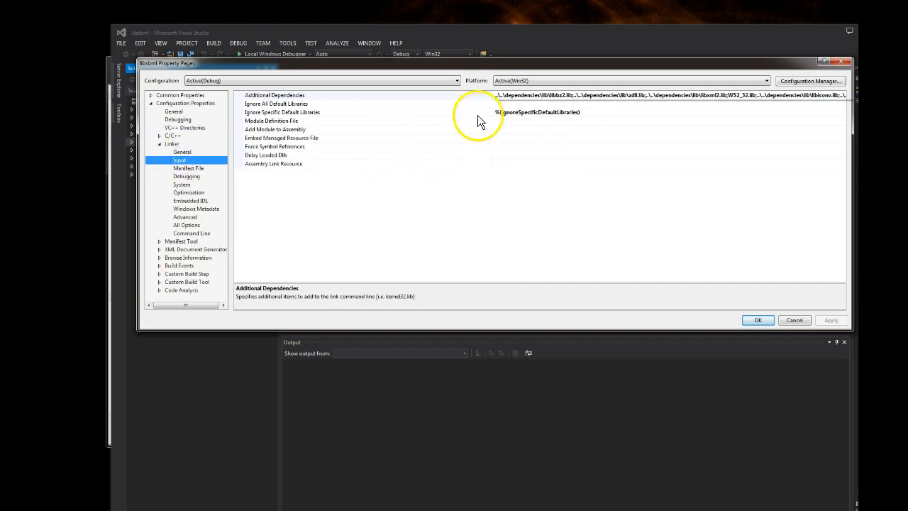
left_click(750, 98)
left_click(842, 95)
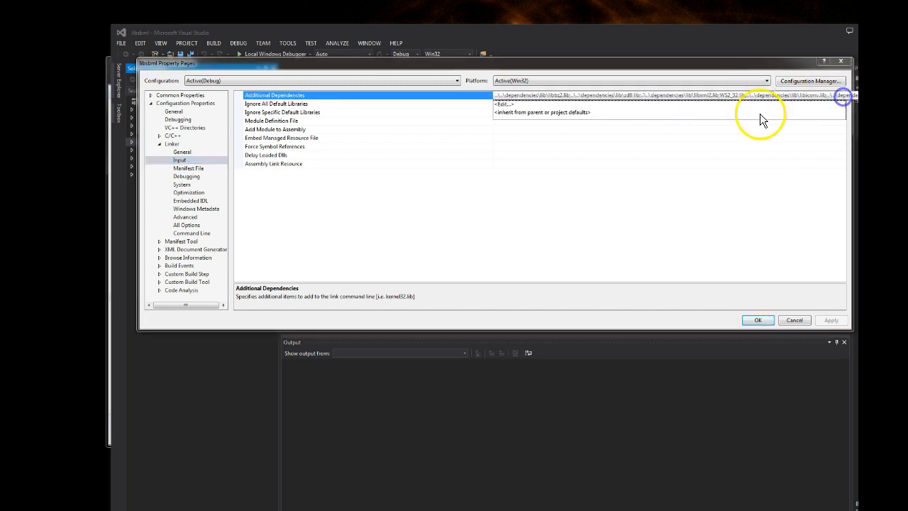
left_click(516, 105)
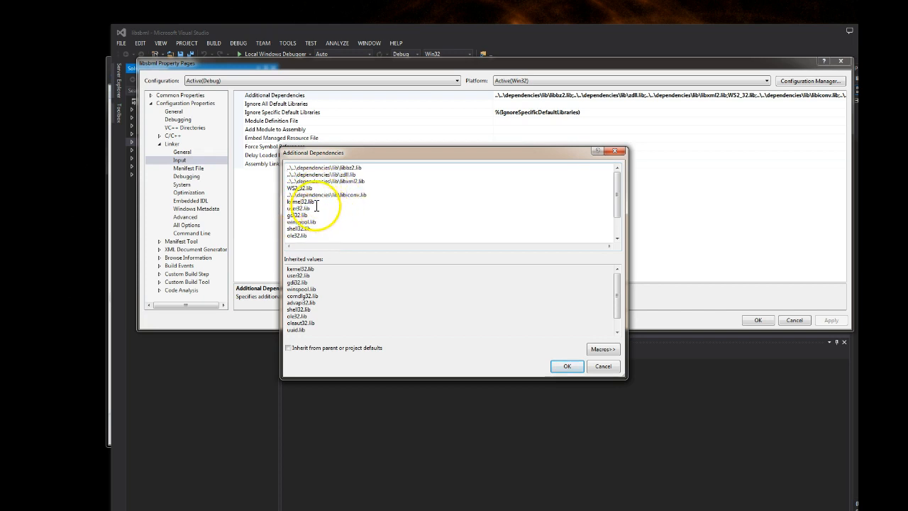
left_click(313, 188)
left_click_drag(313, 188, 285, 190)
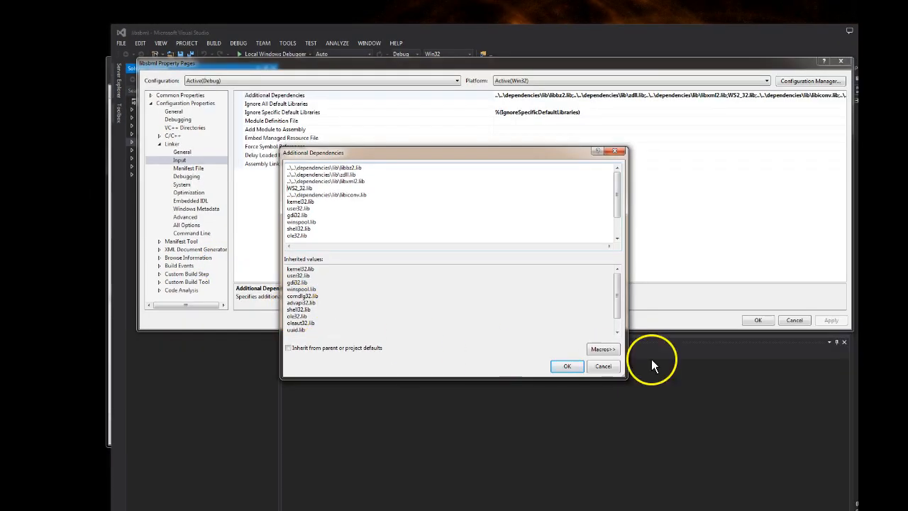
Close the libsbml property dialogs with their settings accepted and rebuild the ALL_BUILD project in the Debug configuration.
left_click(563, 369)
left_click(763, 322)
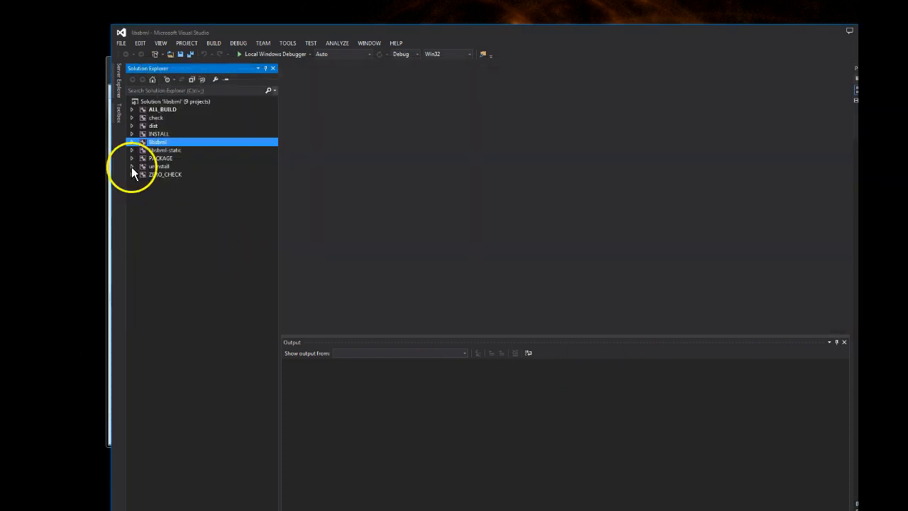
right_click(159, 111)
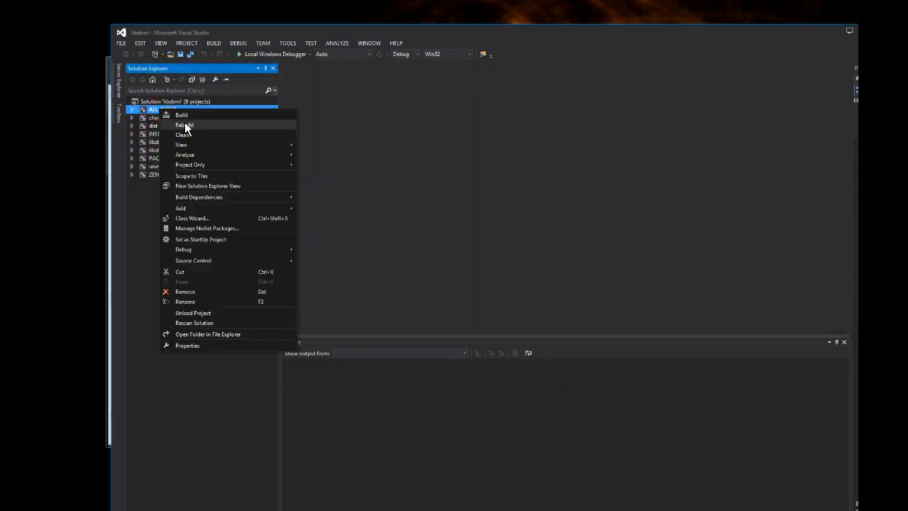
left_click(185, 125)
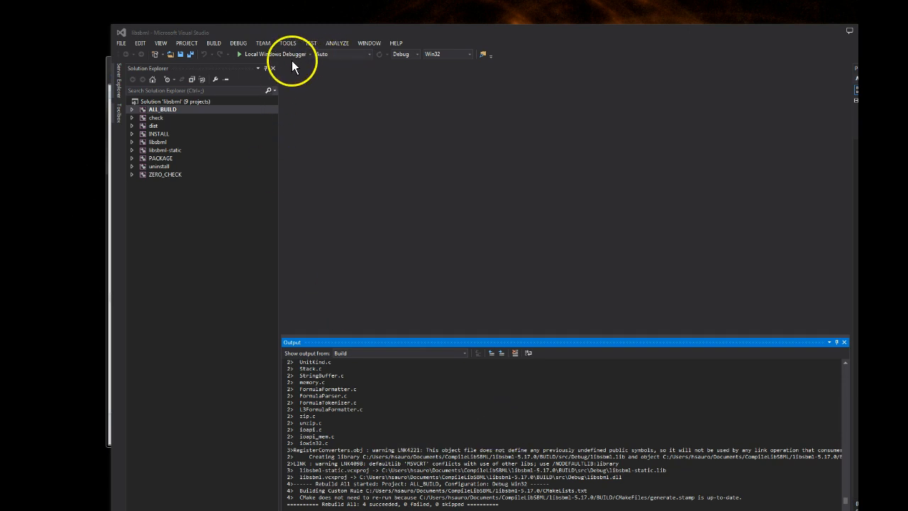
Rebuild the ALL_BUILD project in the Release configuration for Win32 and check the summary at the end of the build output.
left_click(417, 55)
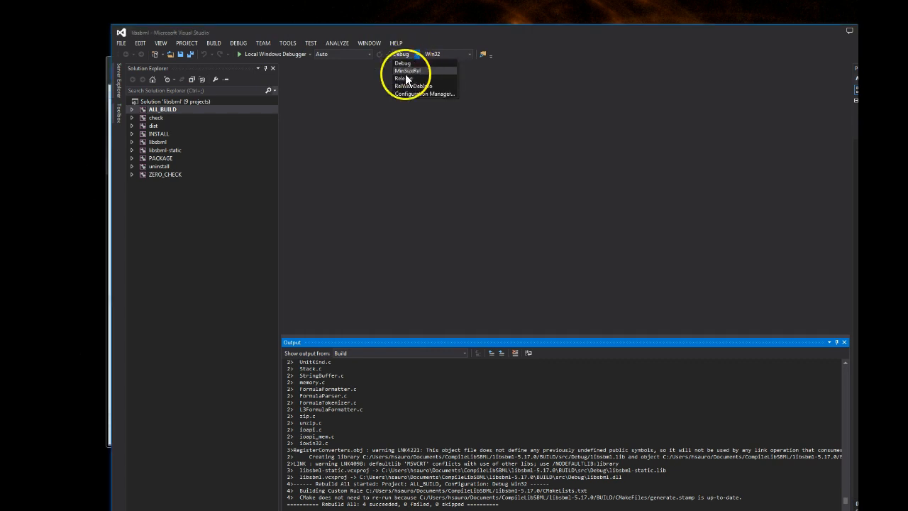
left_click(405, 78)
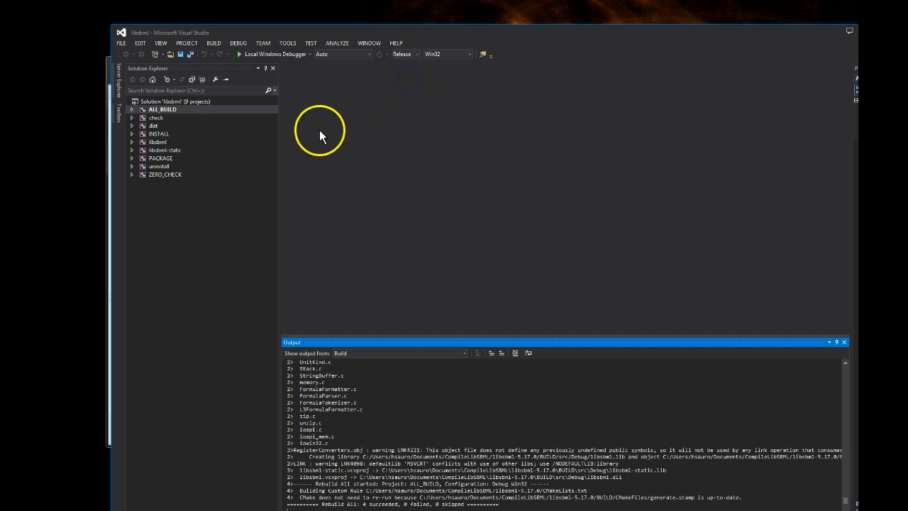
right_click(160, 112)
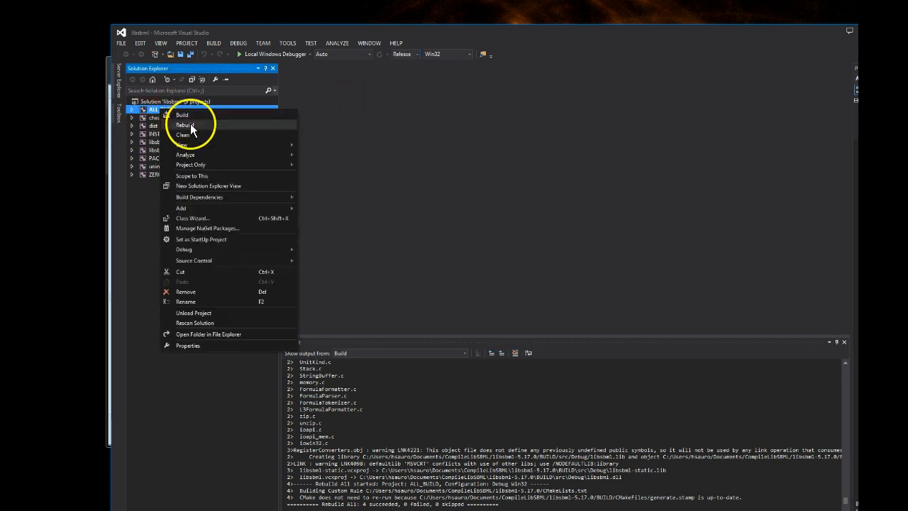
left_click(227, 122)
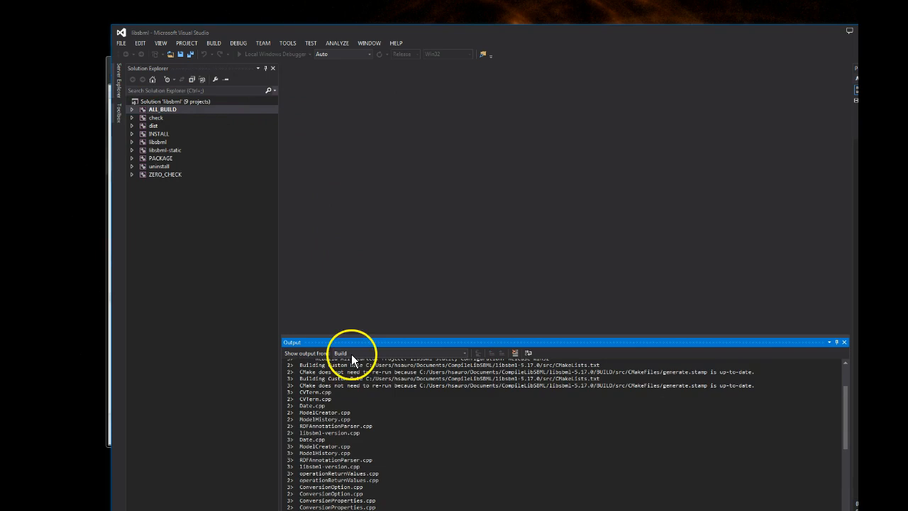
left_click(69, 505)
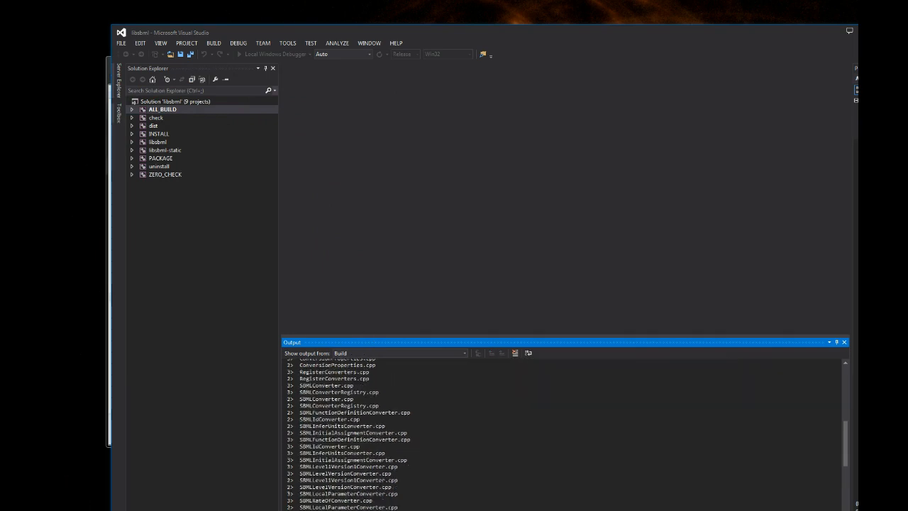
left_click(234, 261)
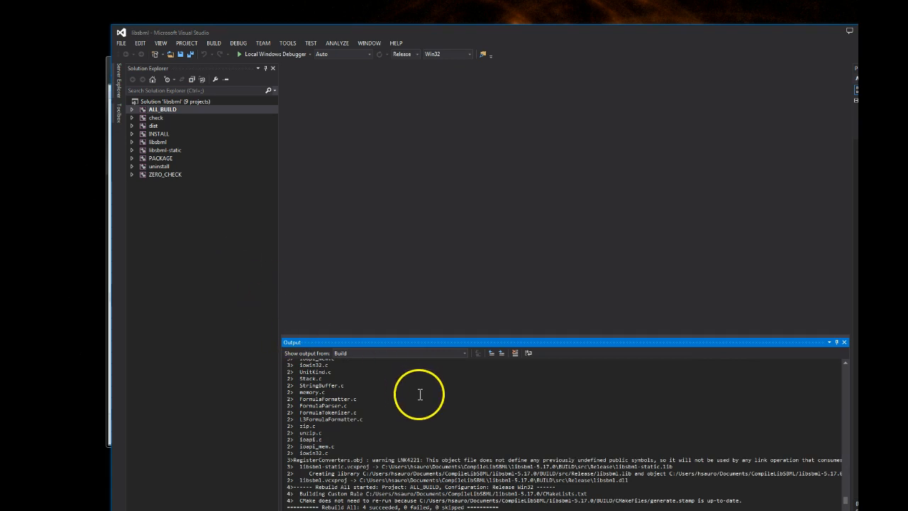
scroll(419, 394, "down", 3)
left_click_drag(398, 452, 498, 447)
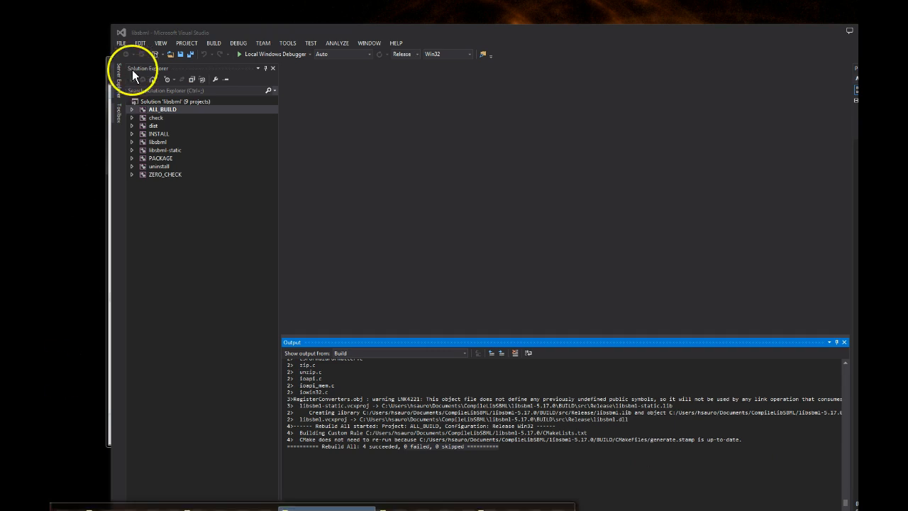
Switch to the File Explorer window showing the BUILD folder and go up to the libsbml-5.17.0 folder.
left_click_drag(254, 30, 381, 35)
left_click(160, 64)
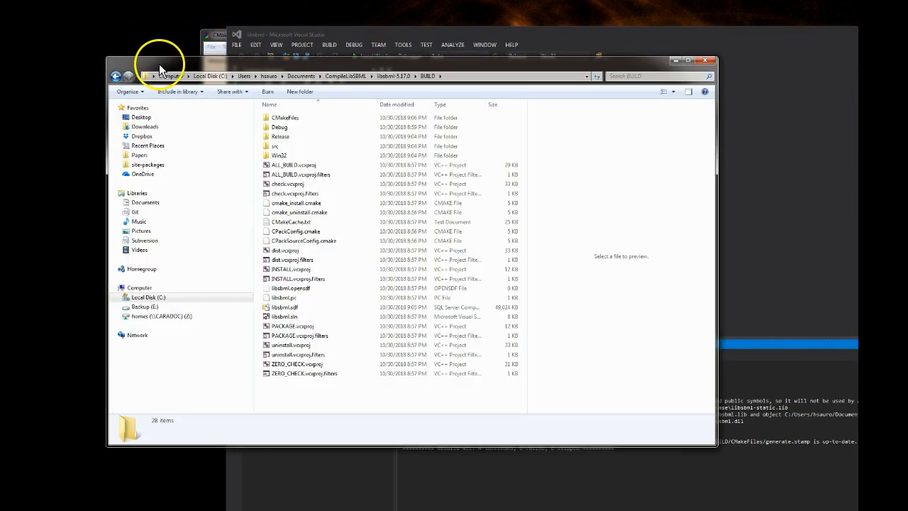
left_click_drag(309, 60, 377, 59)
left_click(460, 74)
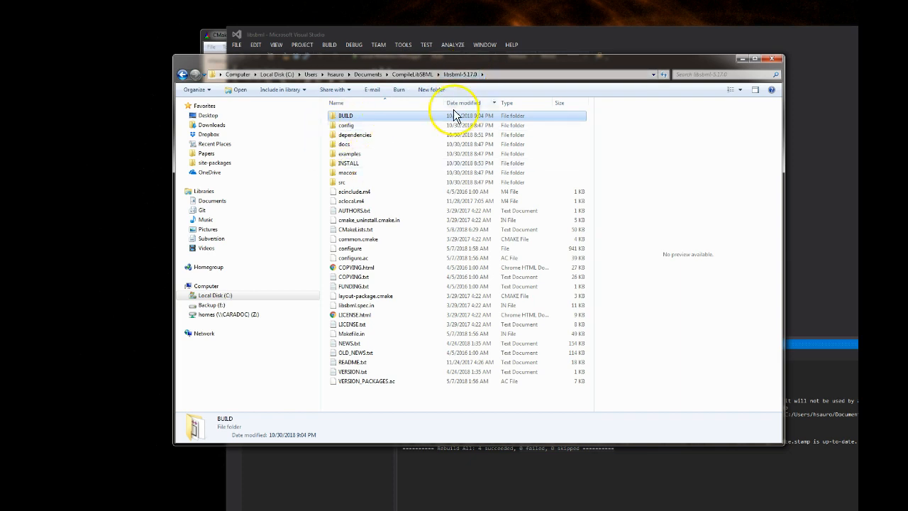
Open the BUILD\src\Release folder and select libsbml-static.lib to examine the compiled library files.
double_click(346, 117)
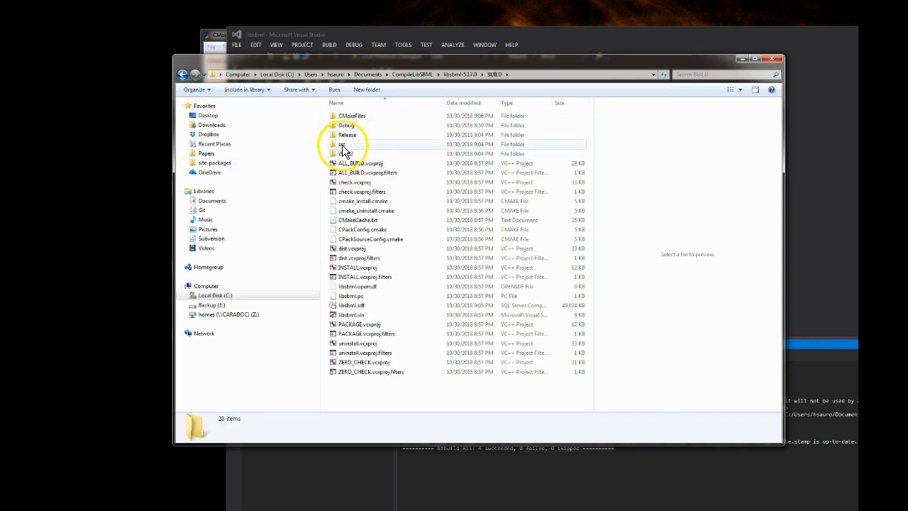
double_click(342, 146)
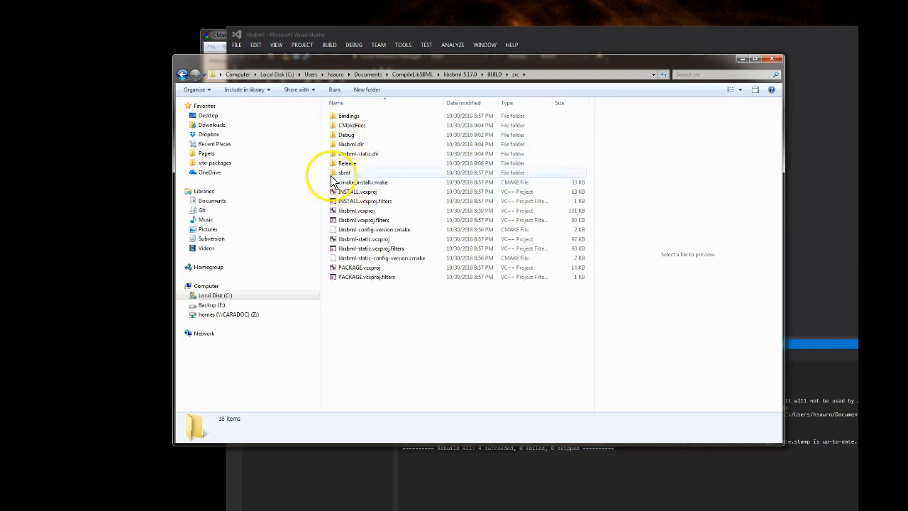
left_click(346, 167)
double_click(345, 168)
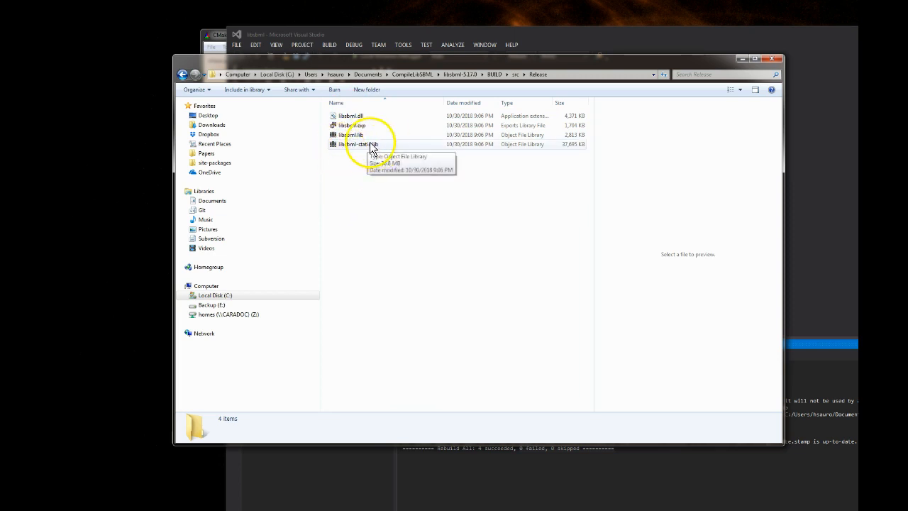
left_click(554, 148)
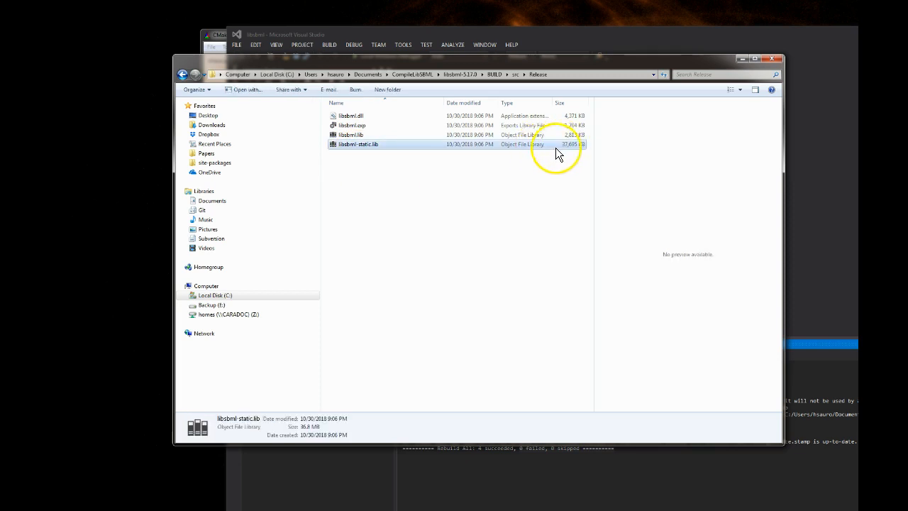